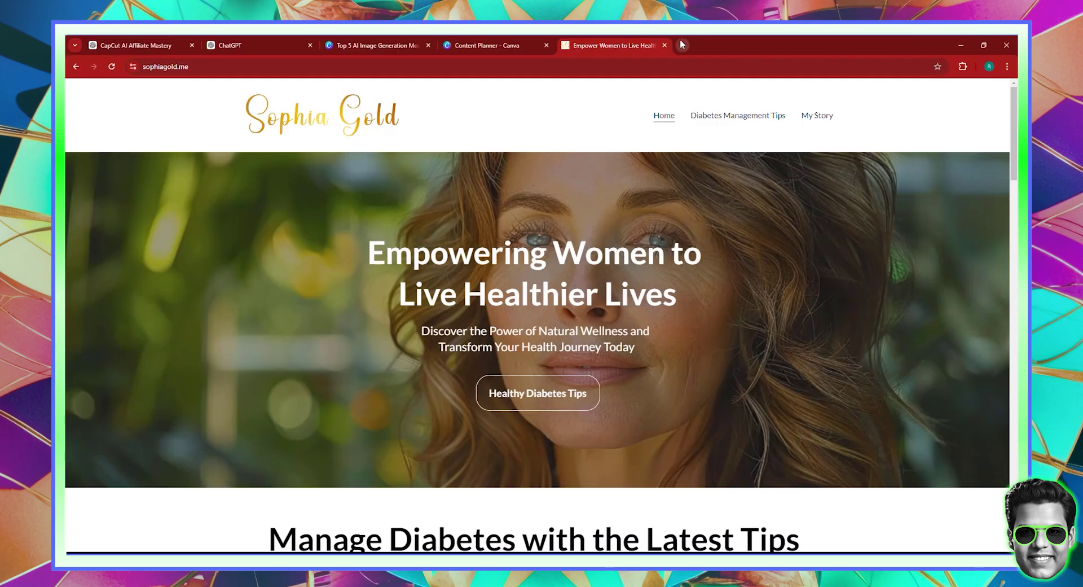
- Open Pinterest in a new browser tab using the 'pin' address-bar suggestion
click(681, 44)
text(pin)
key(Return)
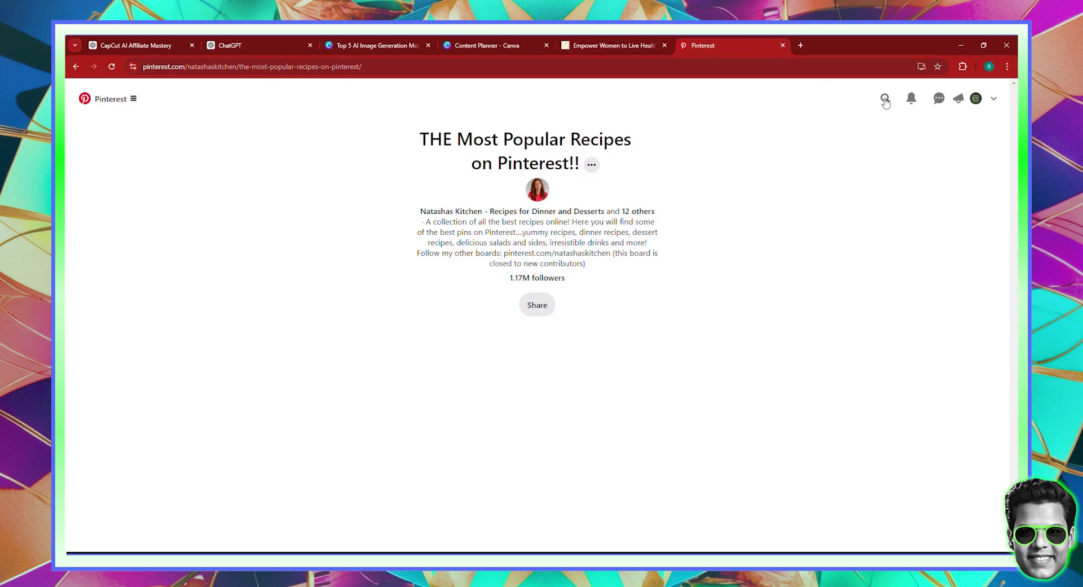
- Search Pinterest for 'sophia' and open the Sophia Gold profile
click(358, 105)
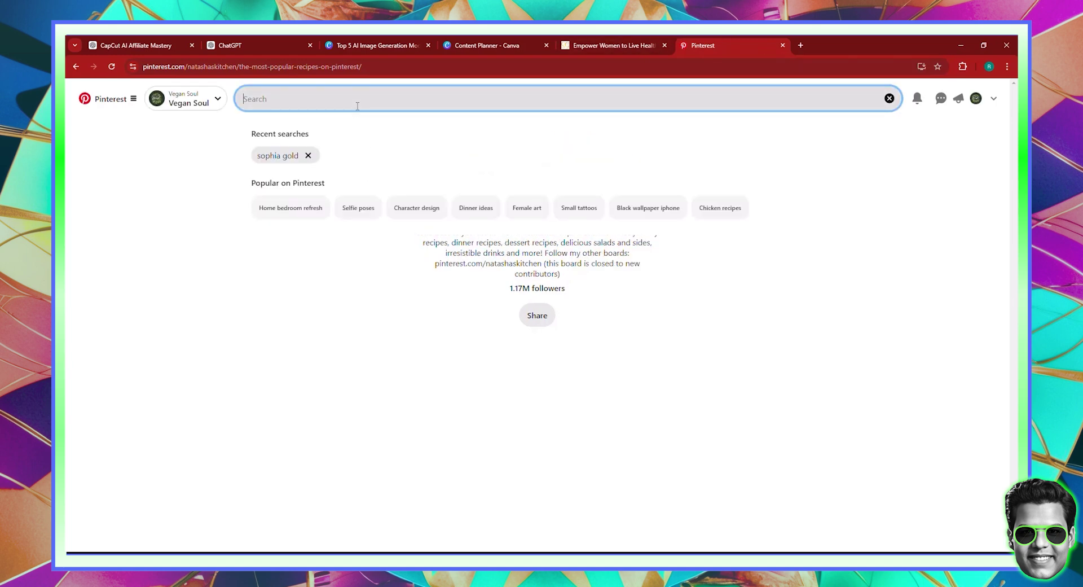
text(pinteres)
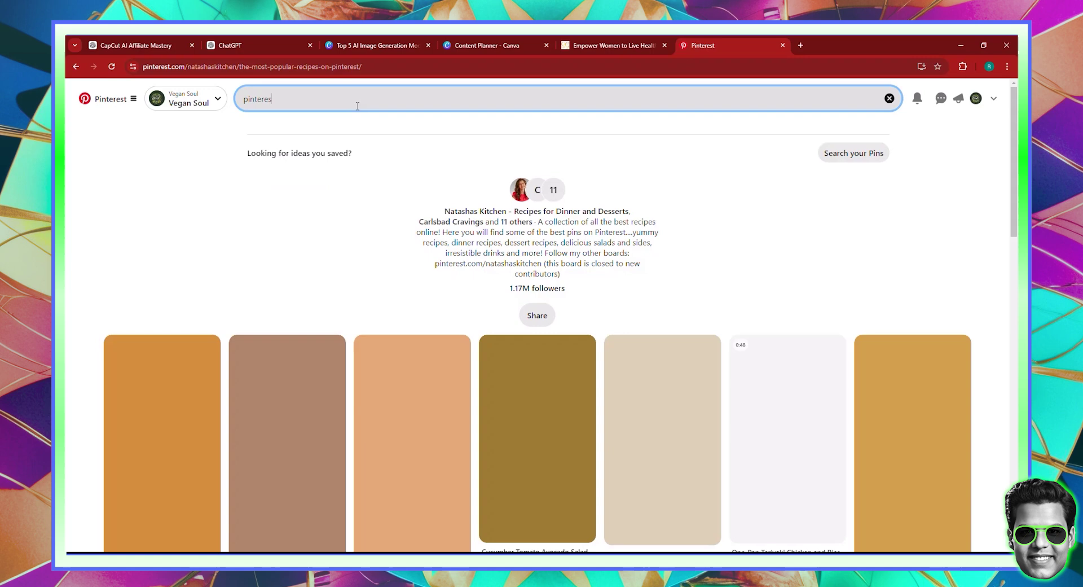
double_click(283, 105)
text(sophia)
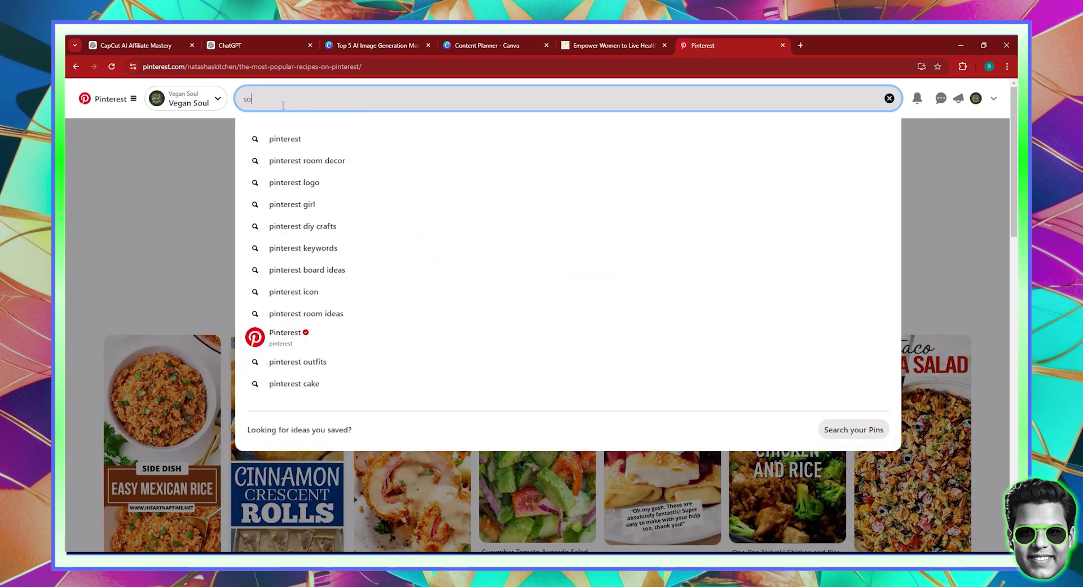
click(321, 140)
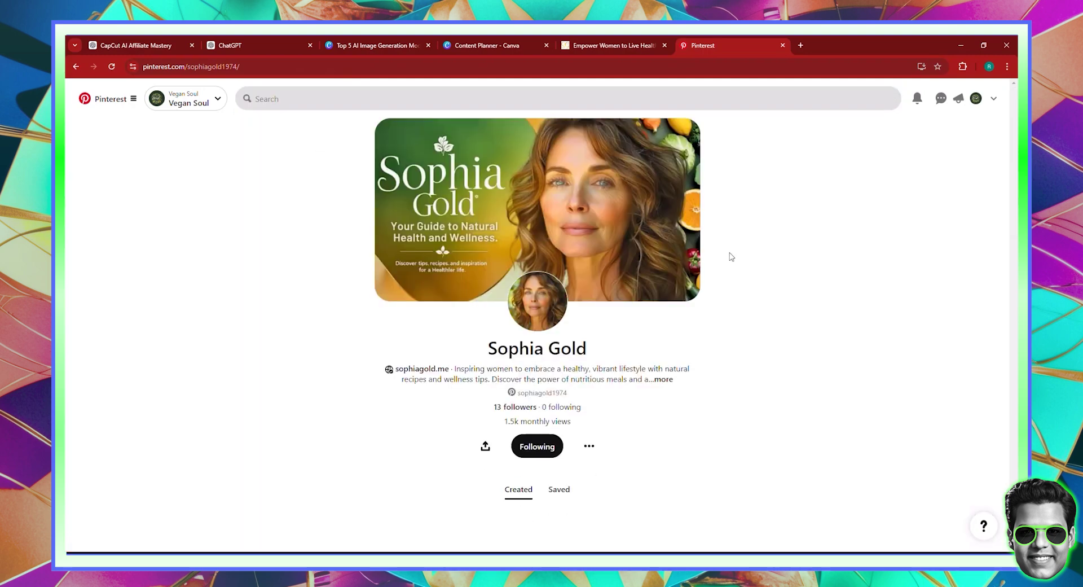
- Browse the created diabetes-recipe pins, viewing the Vitamin D pin before returning to the profile
scroll(729, 257, down, 5)
scroll(729, 258, down, 3)
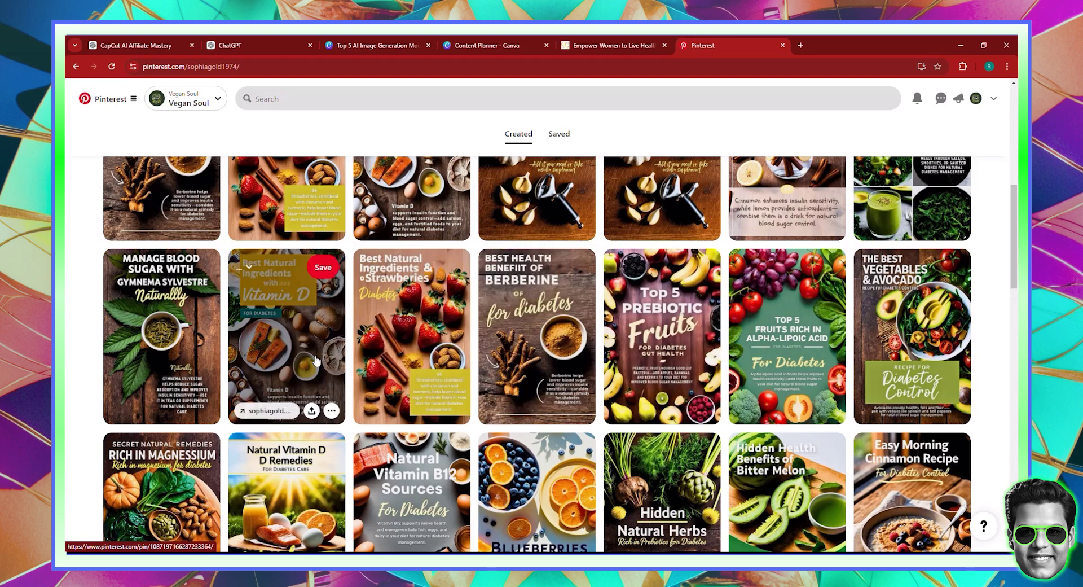
click(299, 336)
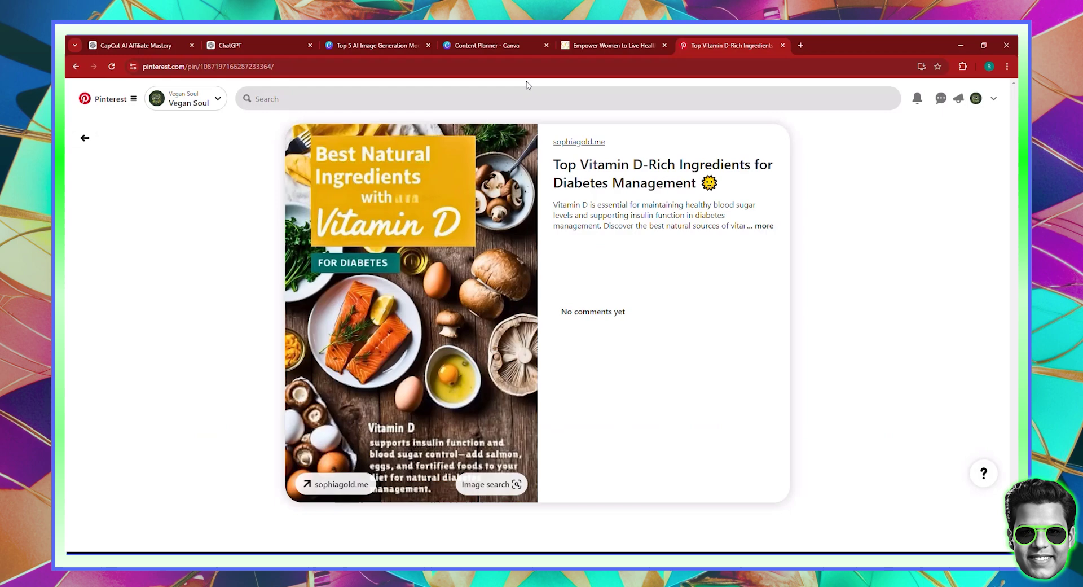
click(90, 139)
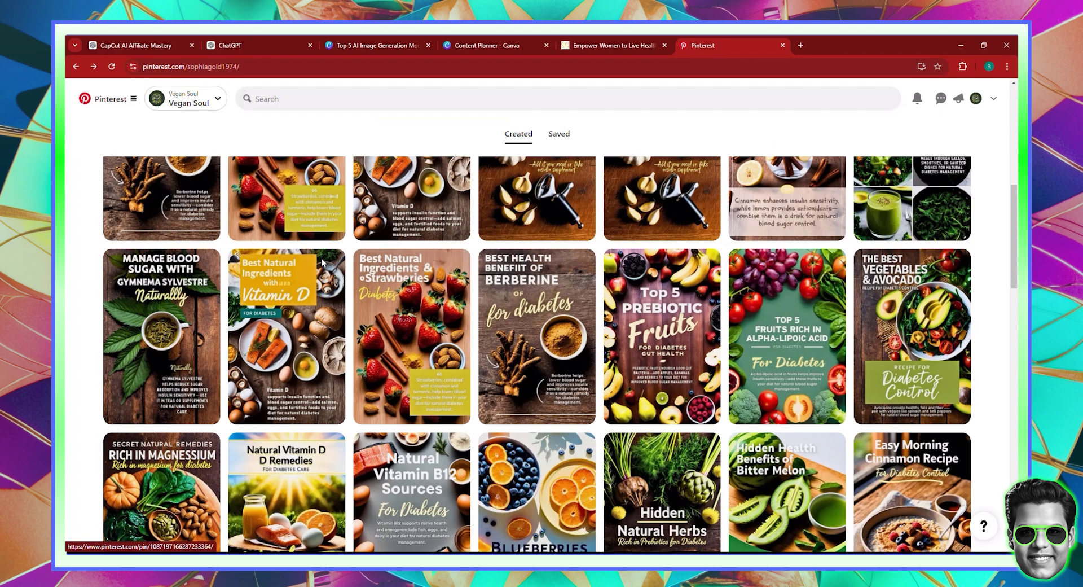
scroll(321, 262, up, 5)
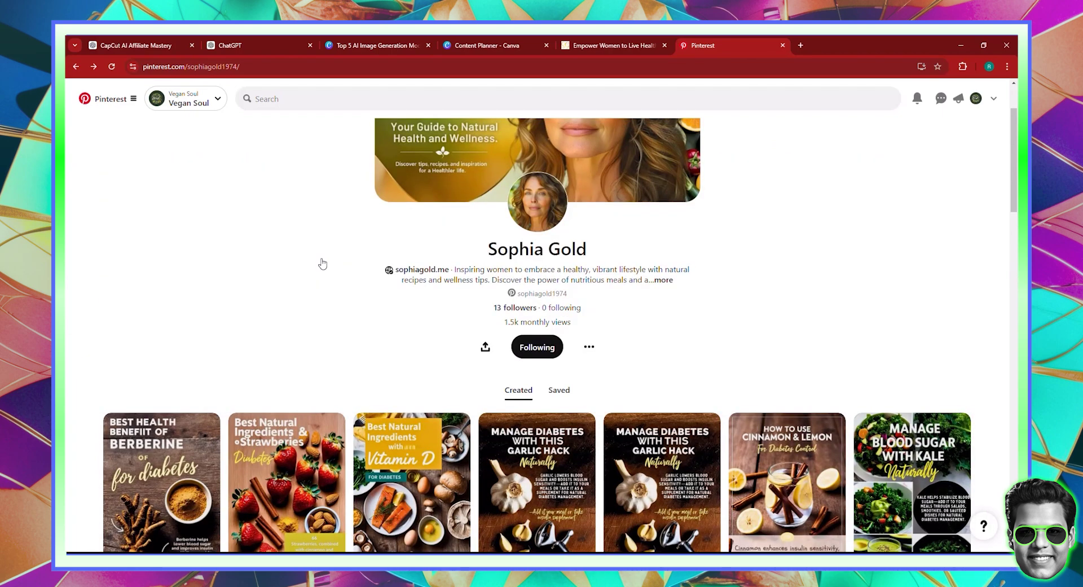
scroll(322, 264, down, 5)
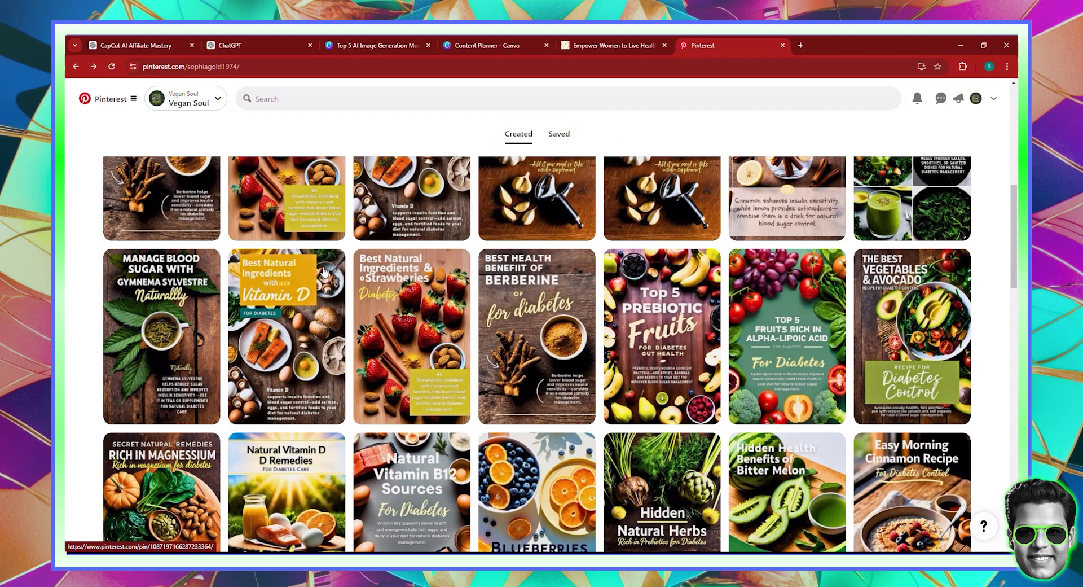
mouse_move(324, 271)
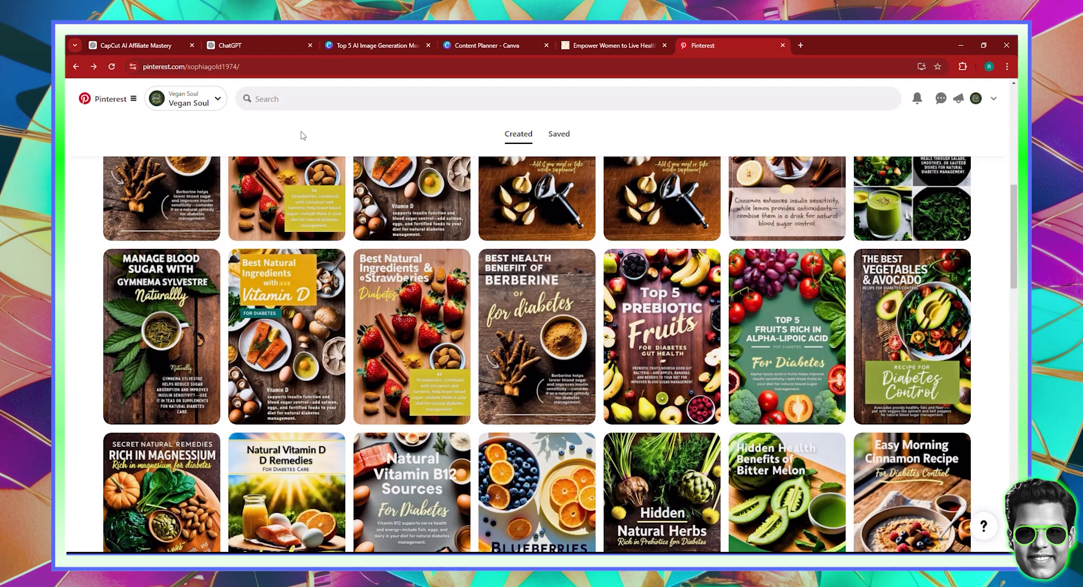
- In the Canva tab, open the Content Planner from Apps to view August 2024
click(442, 40)
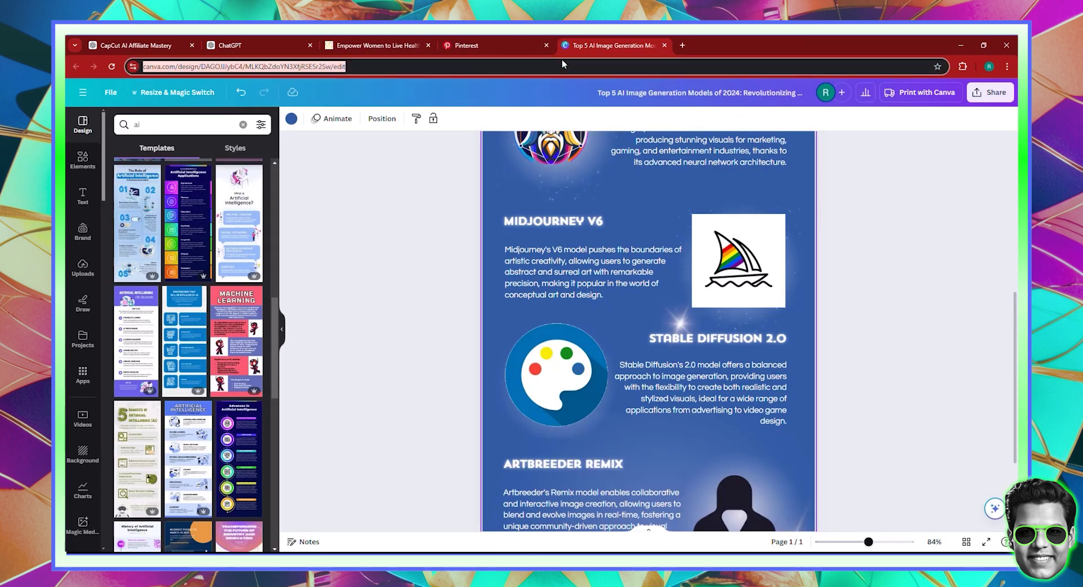
key(Return)
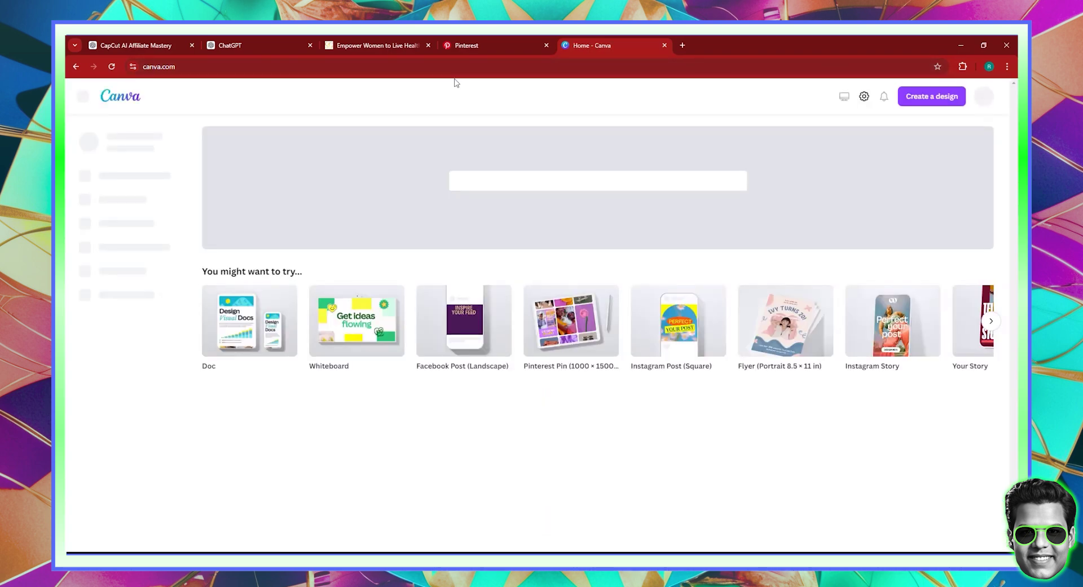
mouse_move(455, 79)
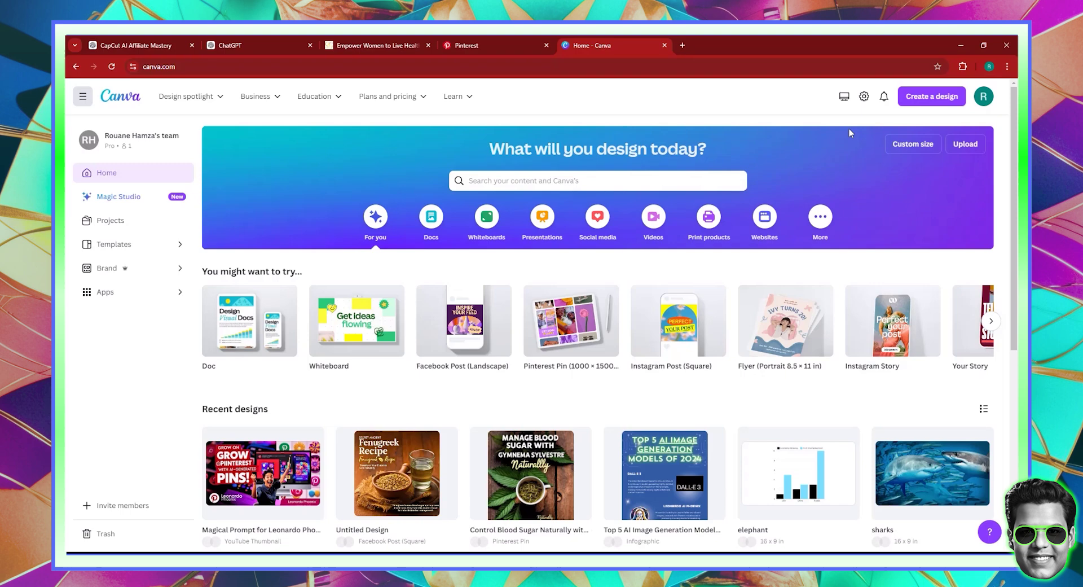
click(124, 294)
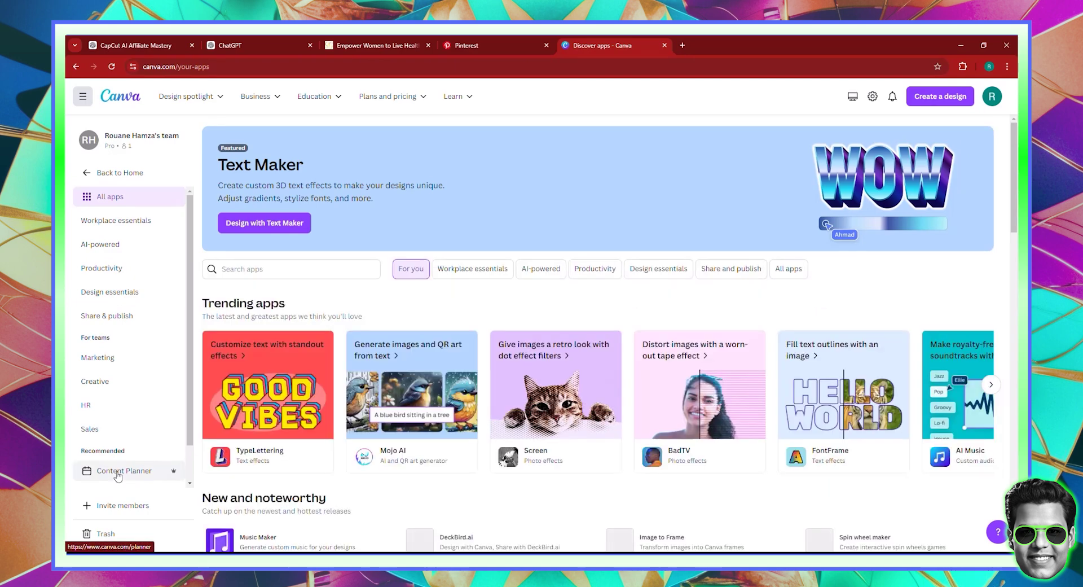
click(117, 475)
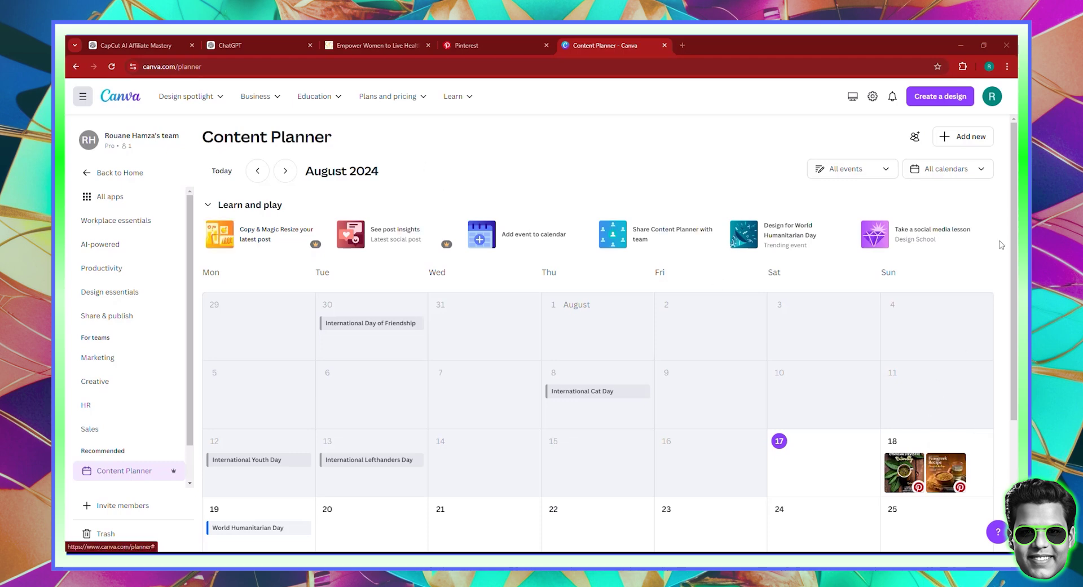
- Delete the fenugreek recipe and Gymnema Sylvestre pins scheduled on Aug 18
click(976, 139)
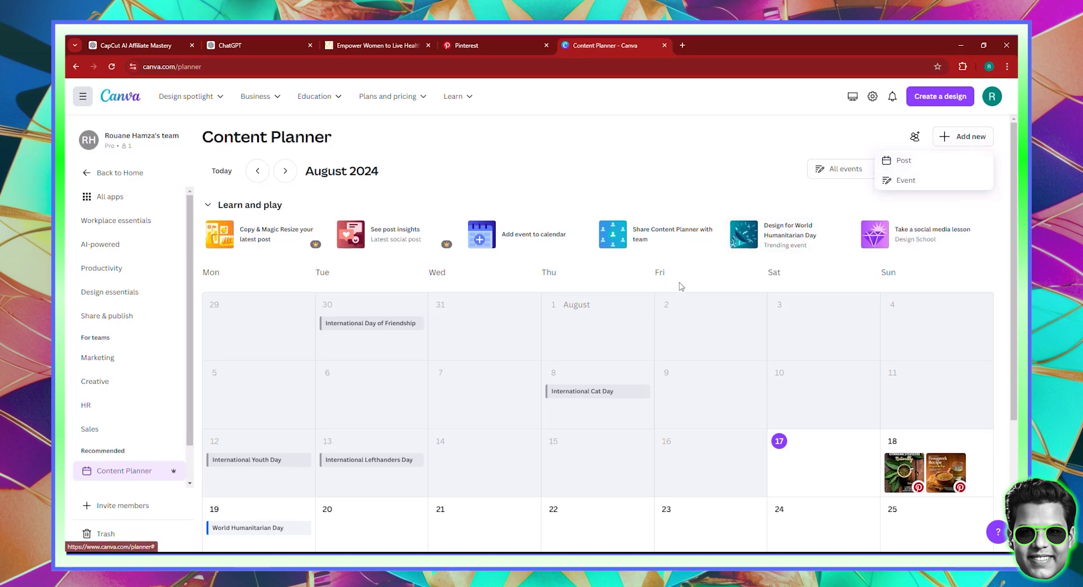
scroll(933, 374, down, 3)
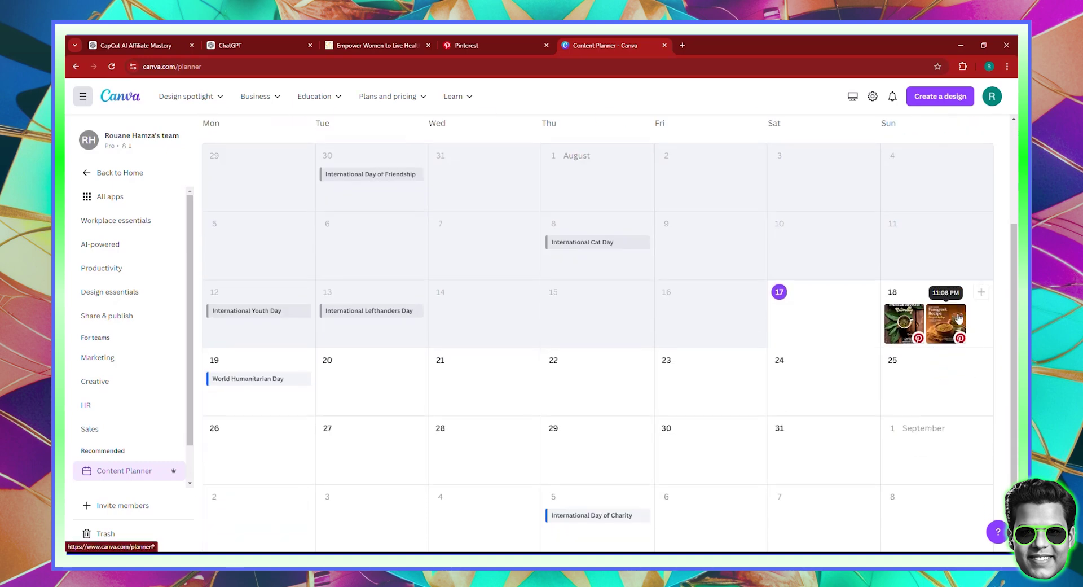
click(950, 321)
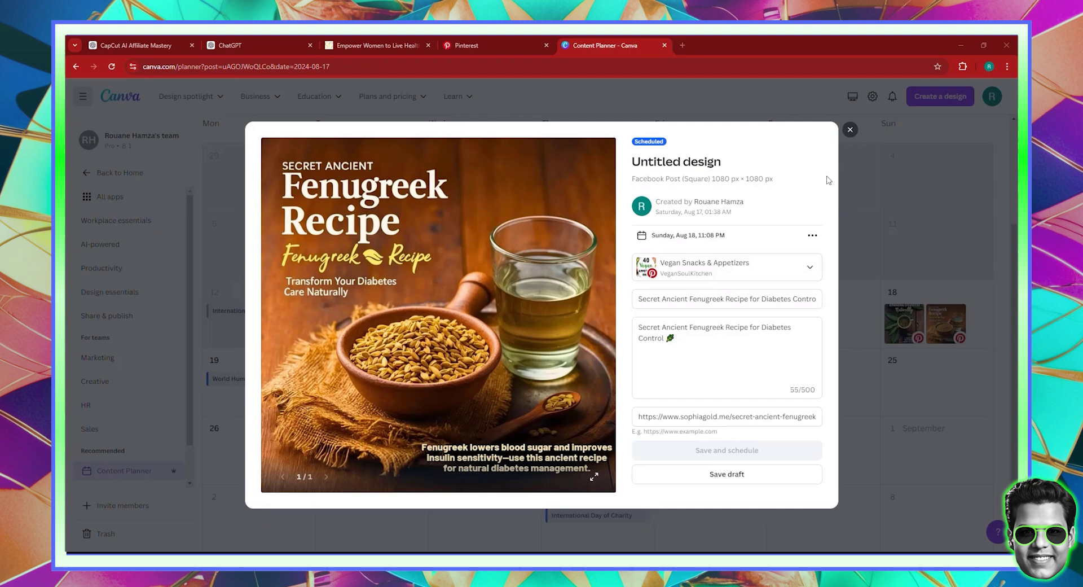
click(850, 130)
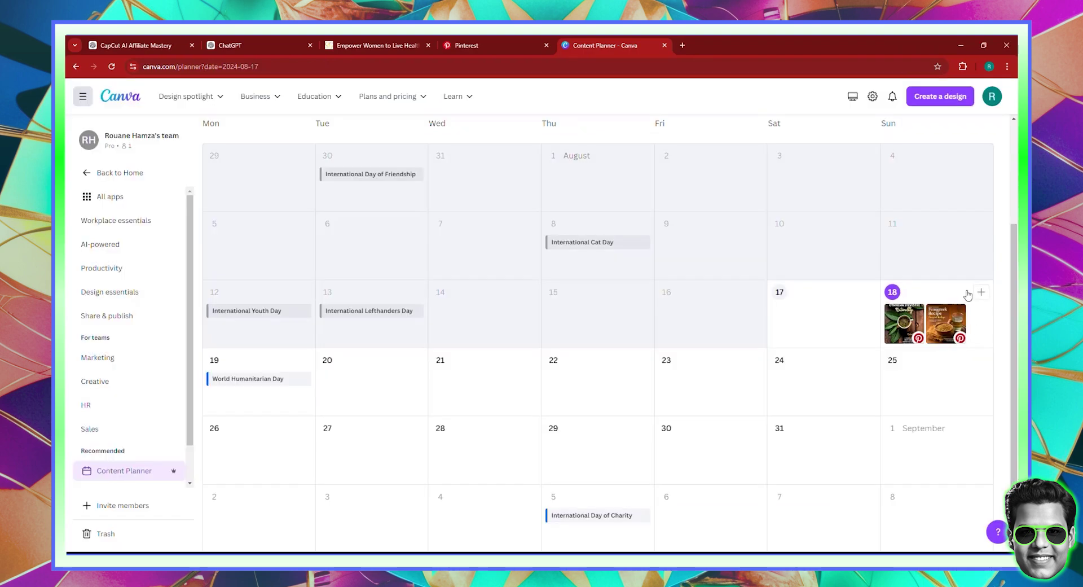
click(945, 320)
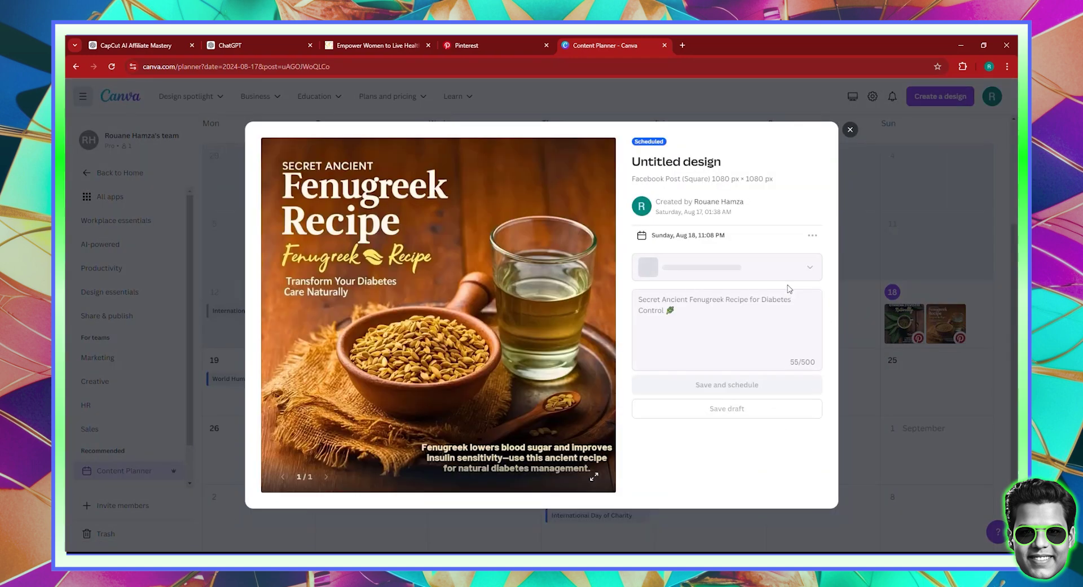
click(813, 234)
click(754, 344)
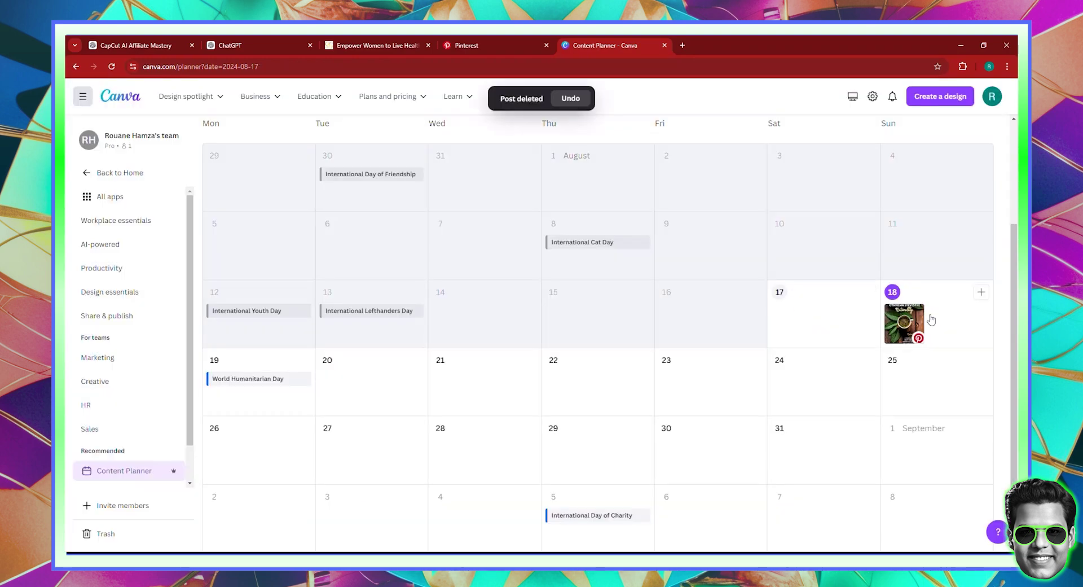
click(904, 323)
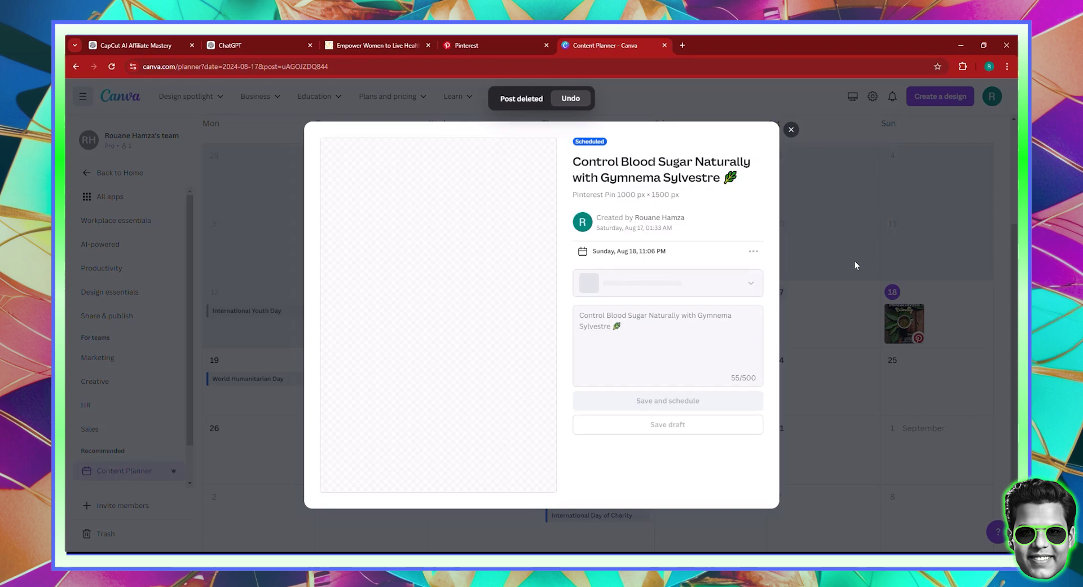
click(753, 248)
click(689, 354)
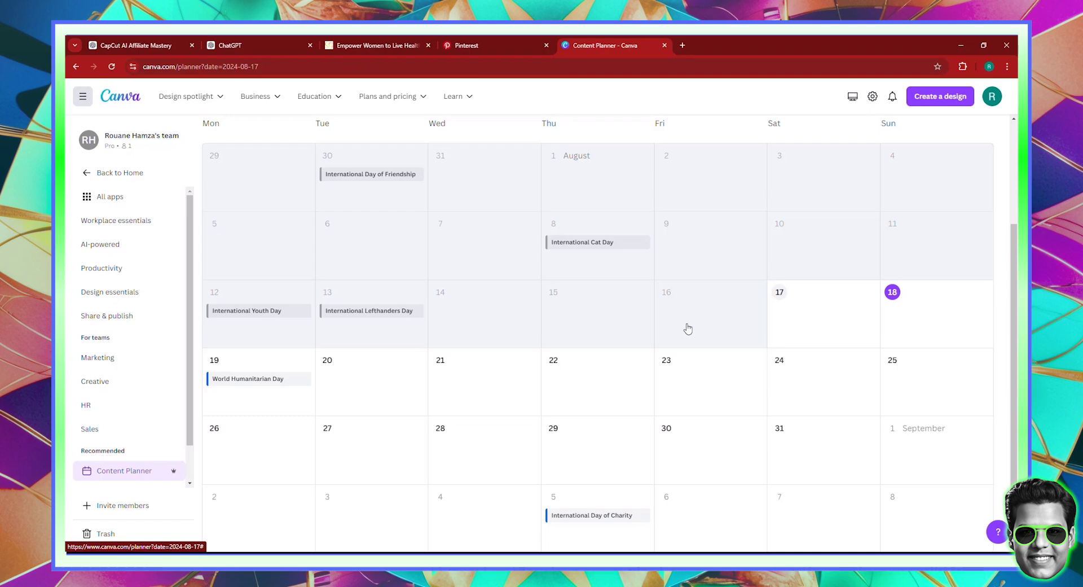
- Glance at the Pinterest tab, then return to the Content Planner's August calendar
click(496, 43)
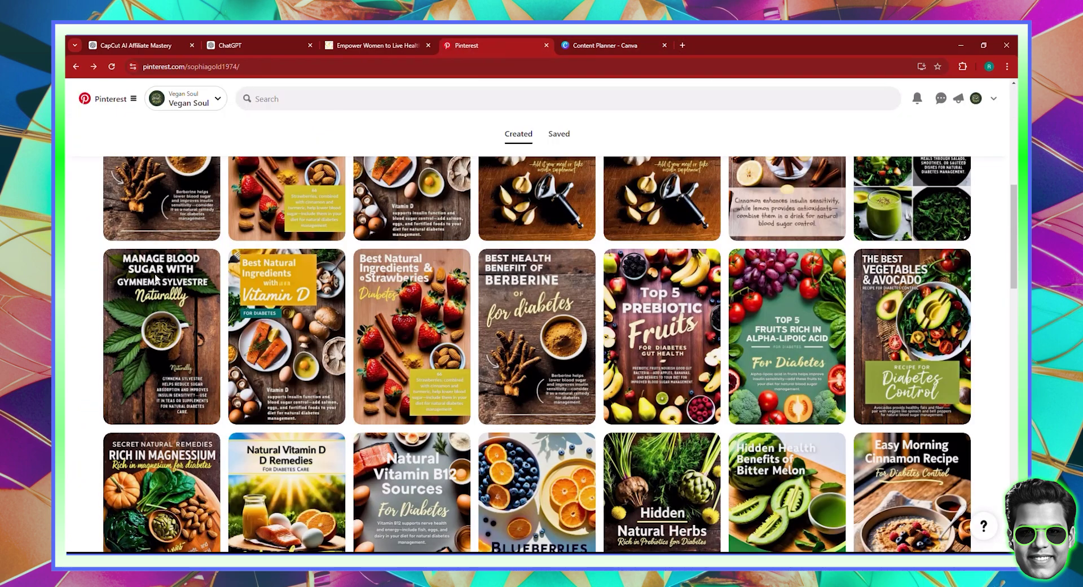
scroll(158, 282, up, 10)
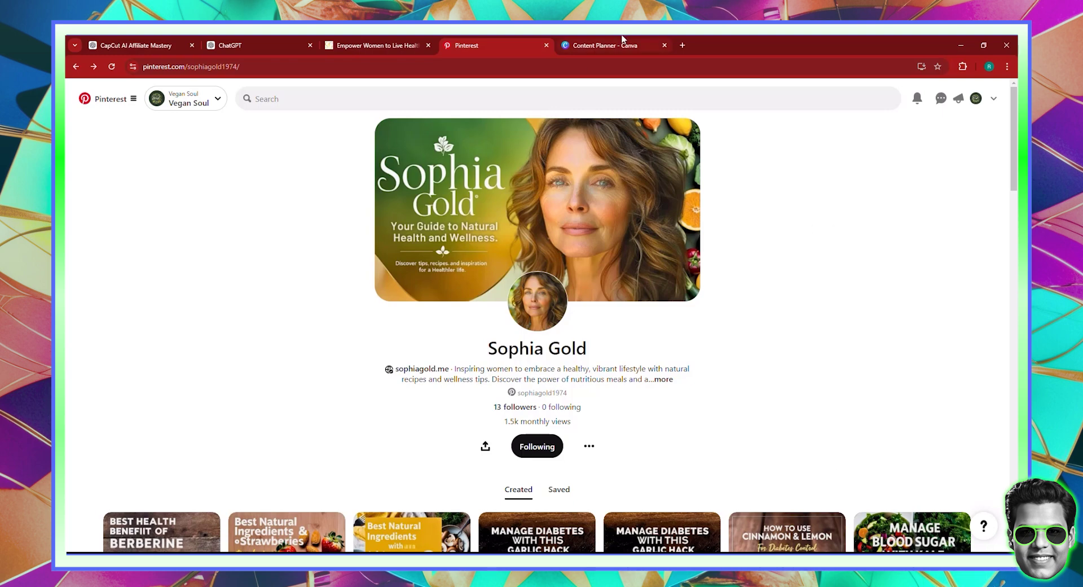
mouse_move(623, 38)
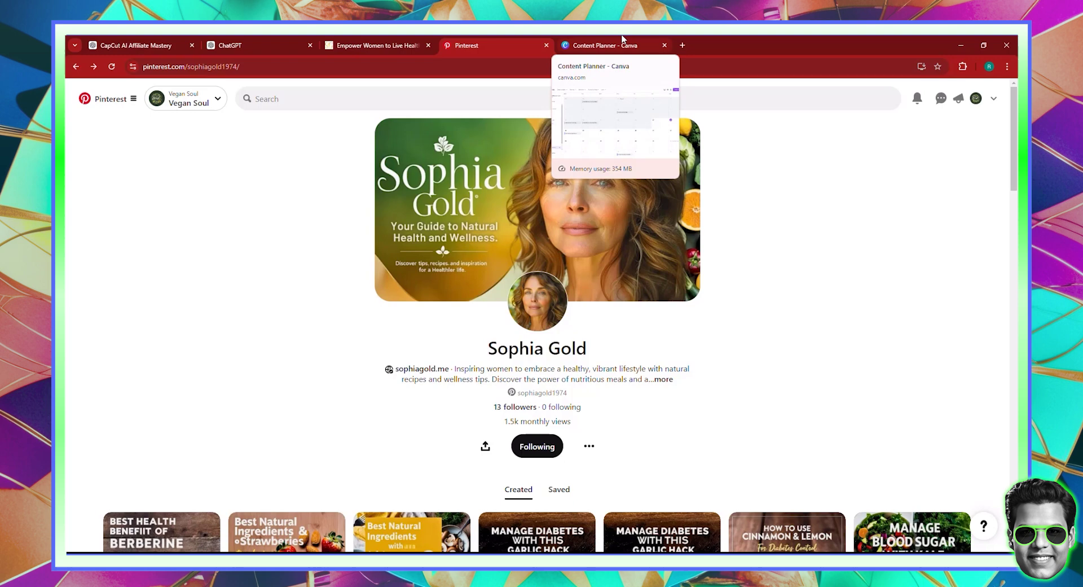
click(623, 38)
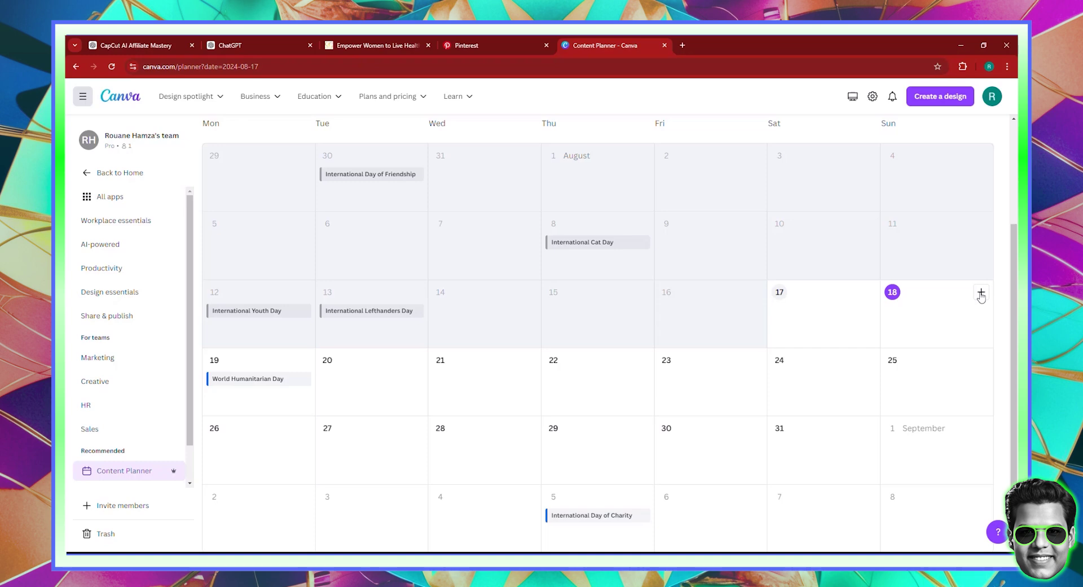
- Start a new post on Sunday, Aug 18, after checking its channel list
click(981, 293)
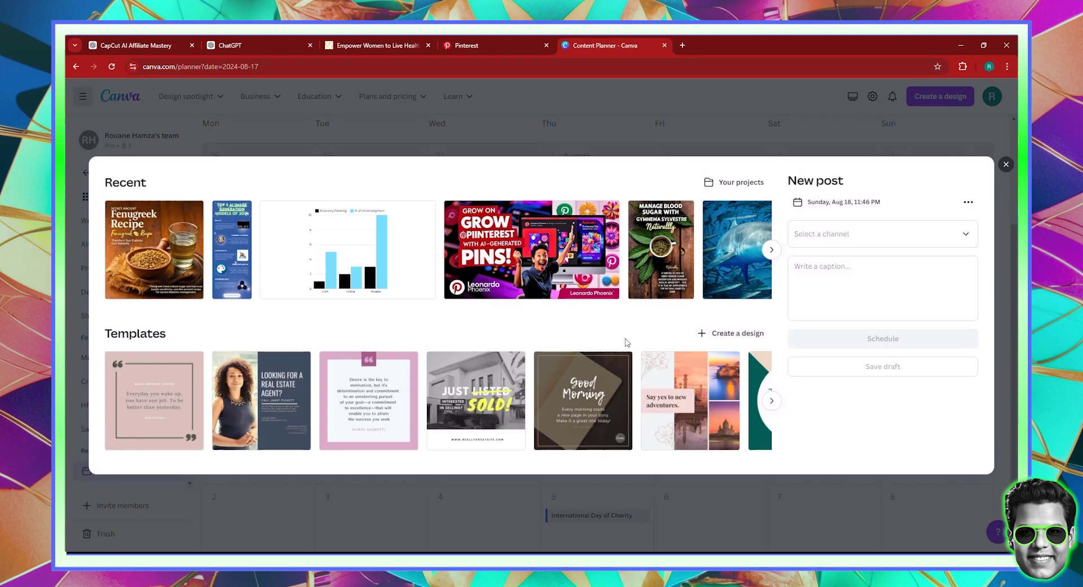
click(854, 242)
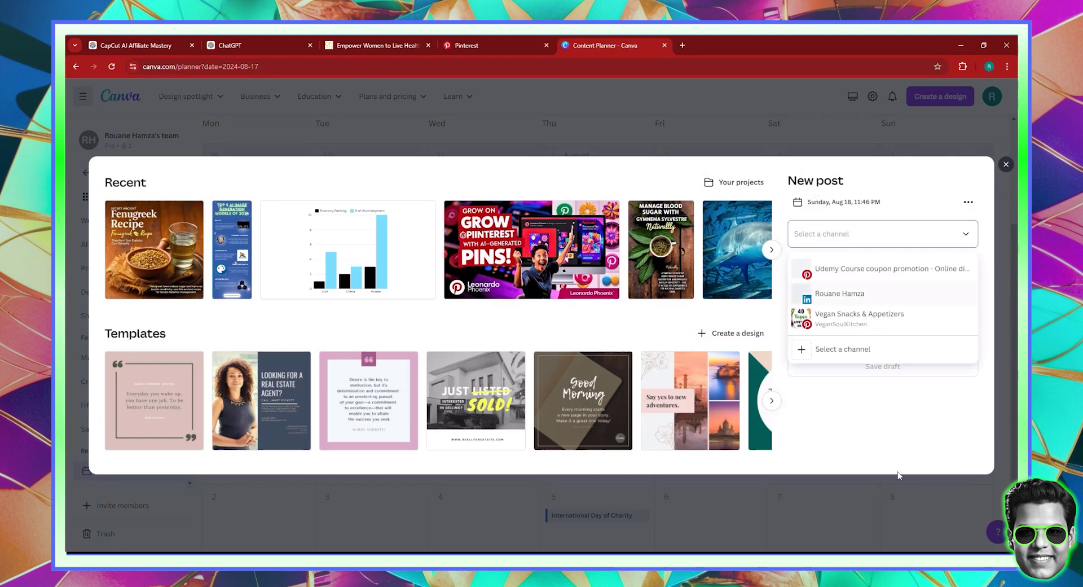
key(Escape)
key(Escape)
click(981, 291)
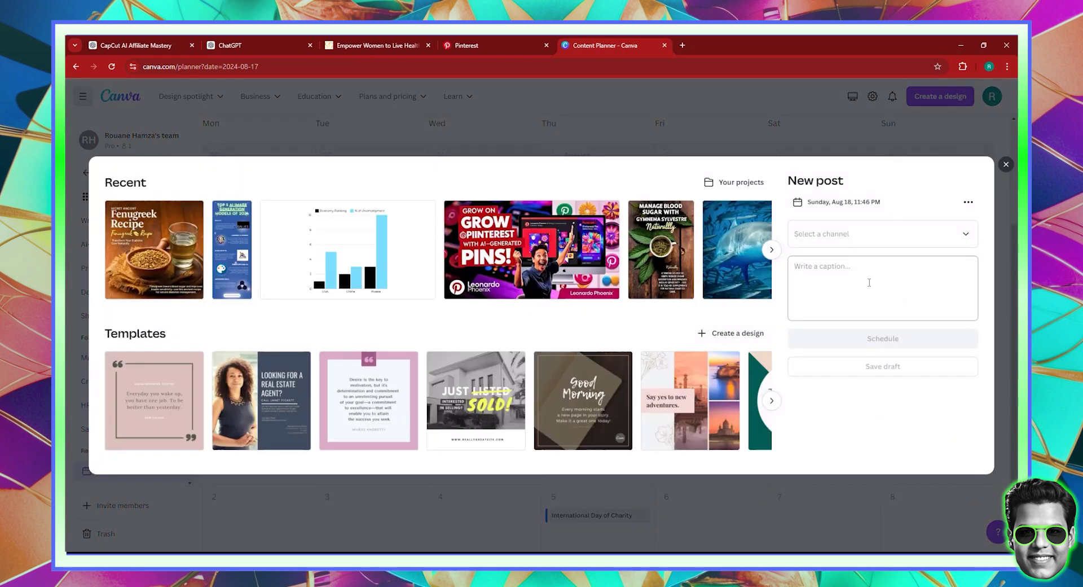
- Load canva.com in a fresh browser tab and scroll to the recent designs
click(683, 45)
text(canva.com)
key(Return)
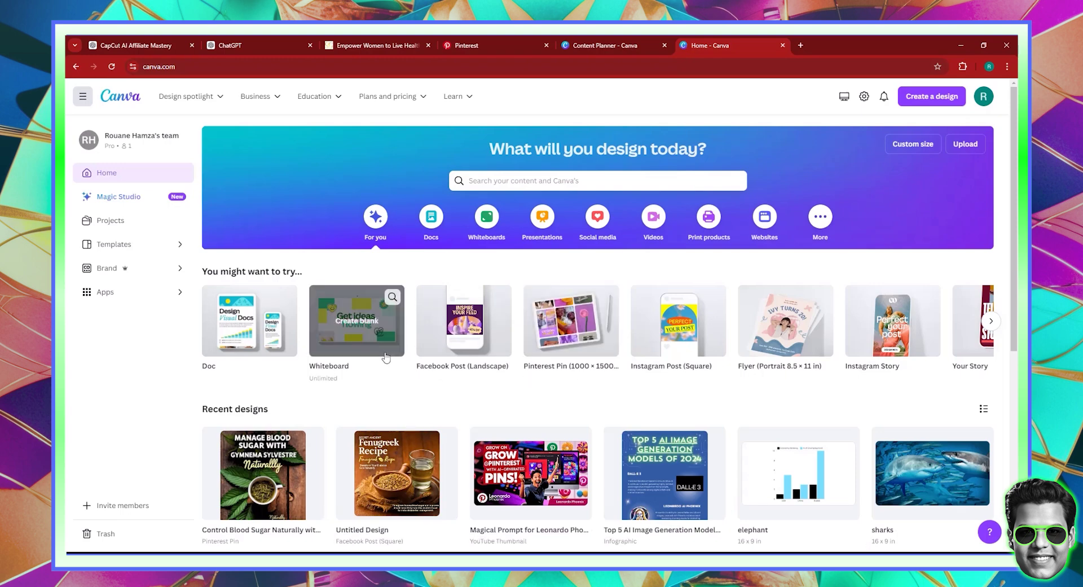
scroll(385, 361, down, 1)
- Copy the title 'Control Blood Sugar Naturally with Gymnema Sylvestre' from the design, then return to the planner
click(263, 426)
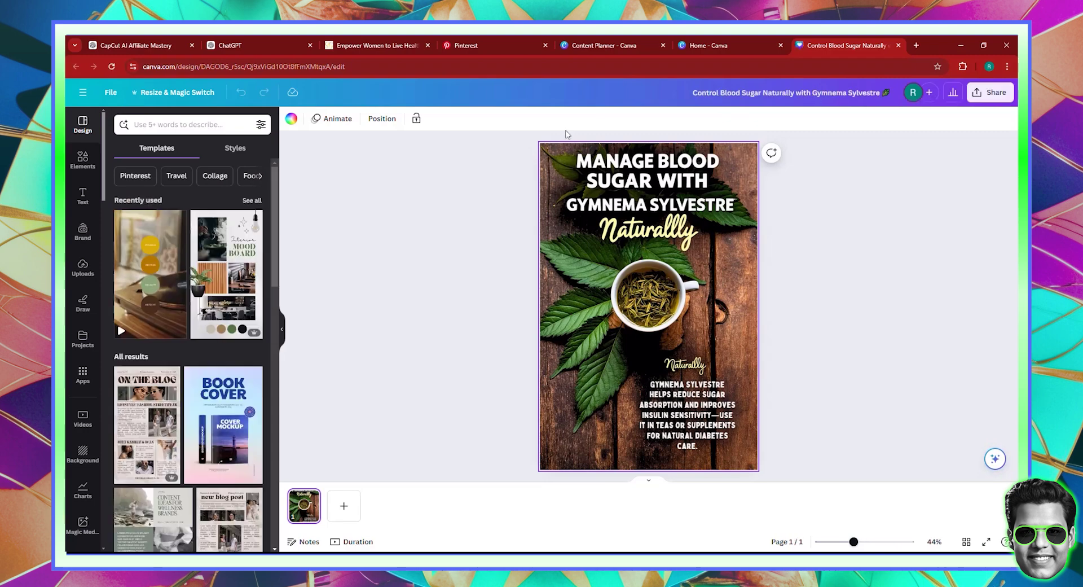
click(699, 93)
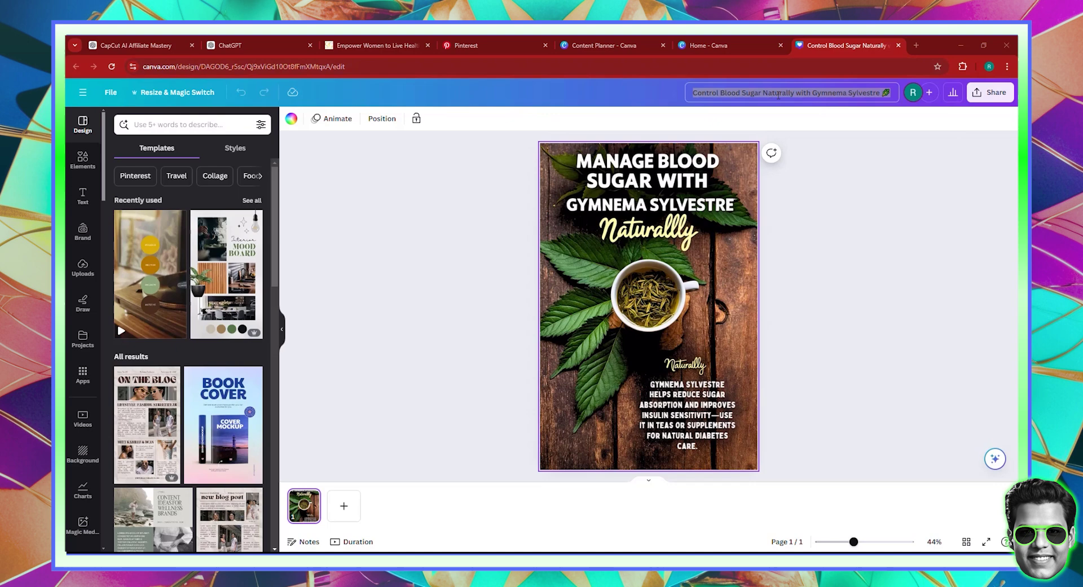
right_click(778, 94)
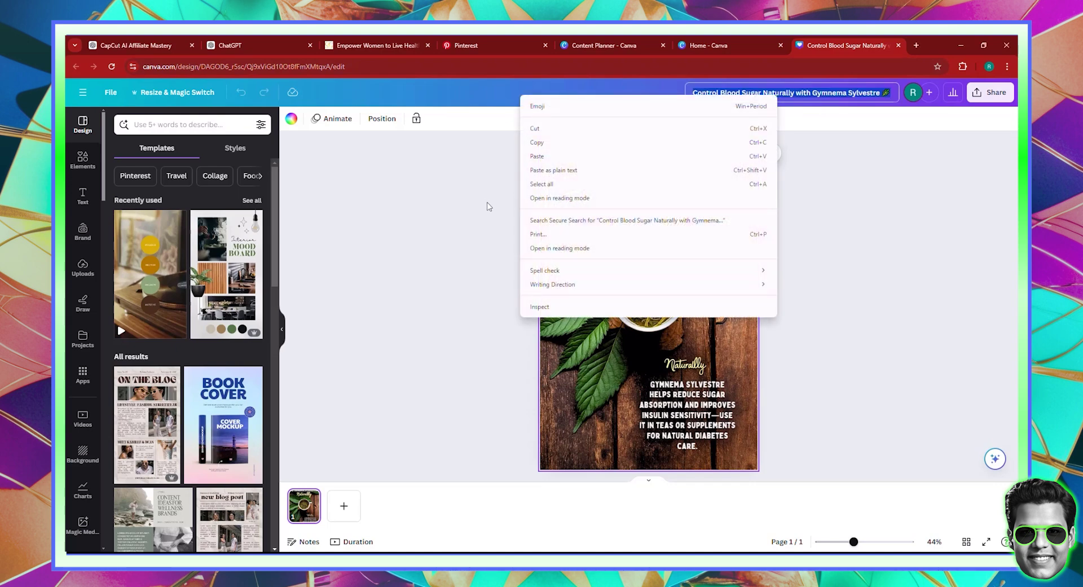
click(537, 148)
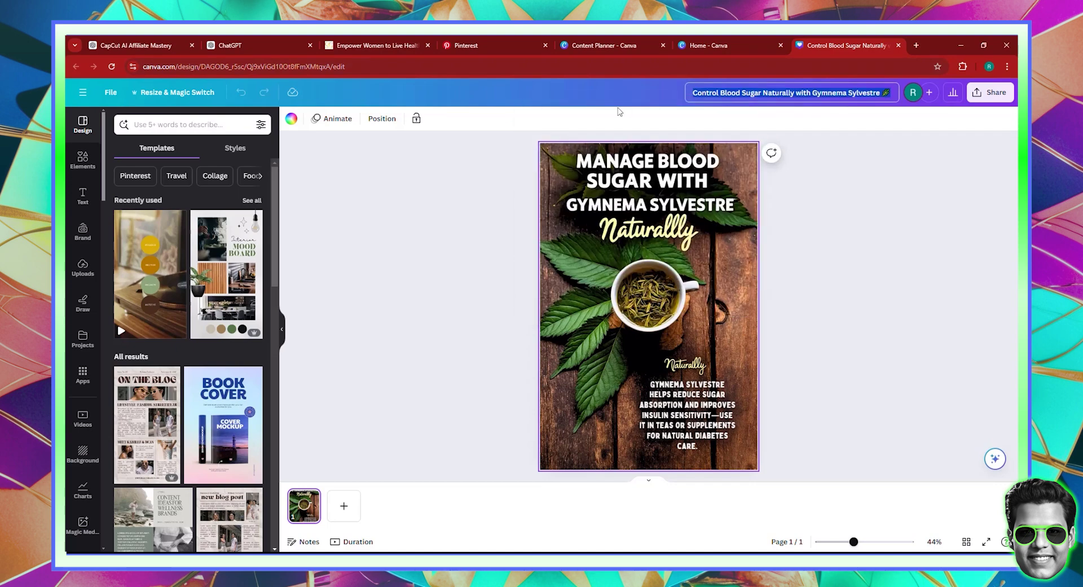
click(618, 40)
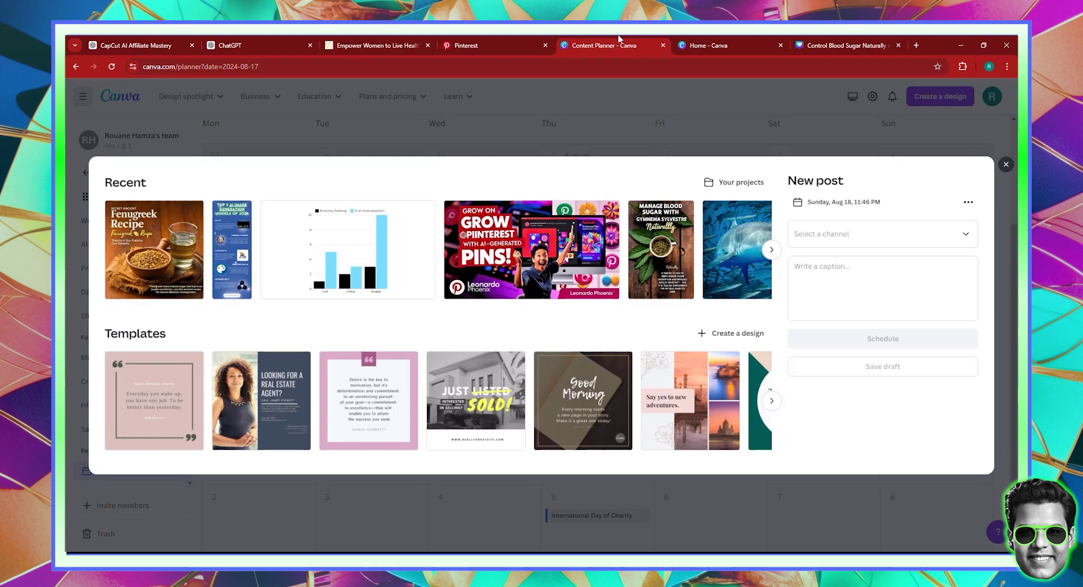
- Find the Gymnema Sylvestre design in Your projects by its pasted title and attach it to the post
click(738, 181)
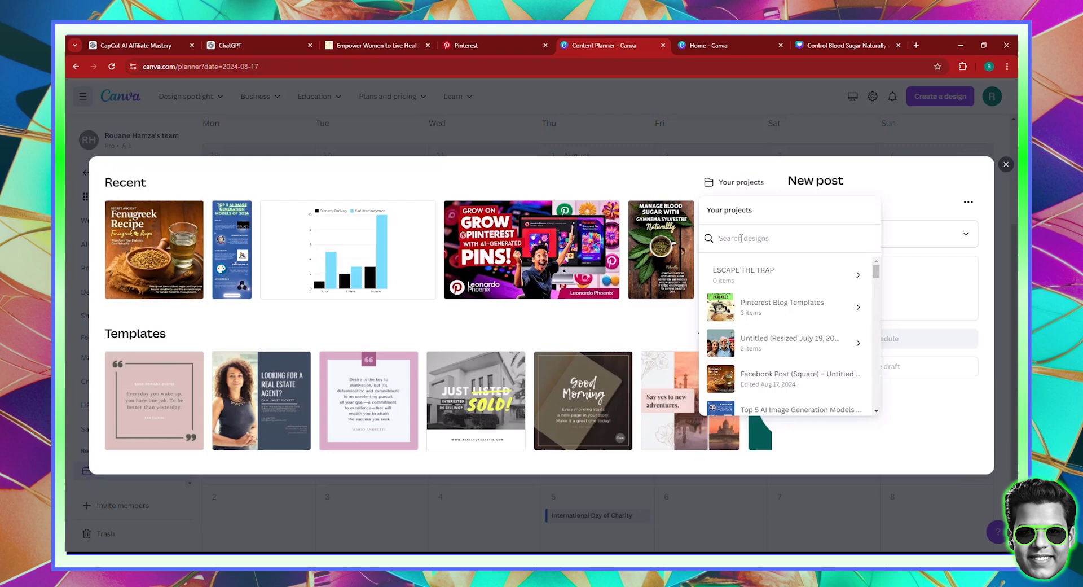
key(ctrl+v)
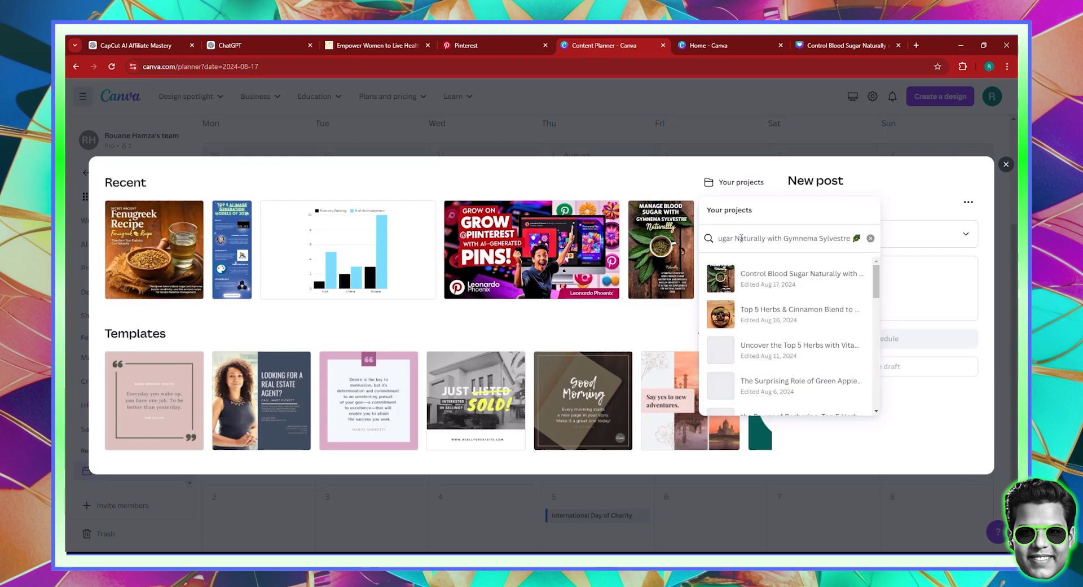
click(768, 278)
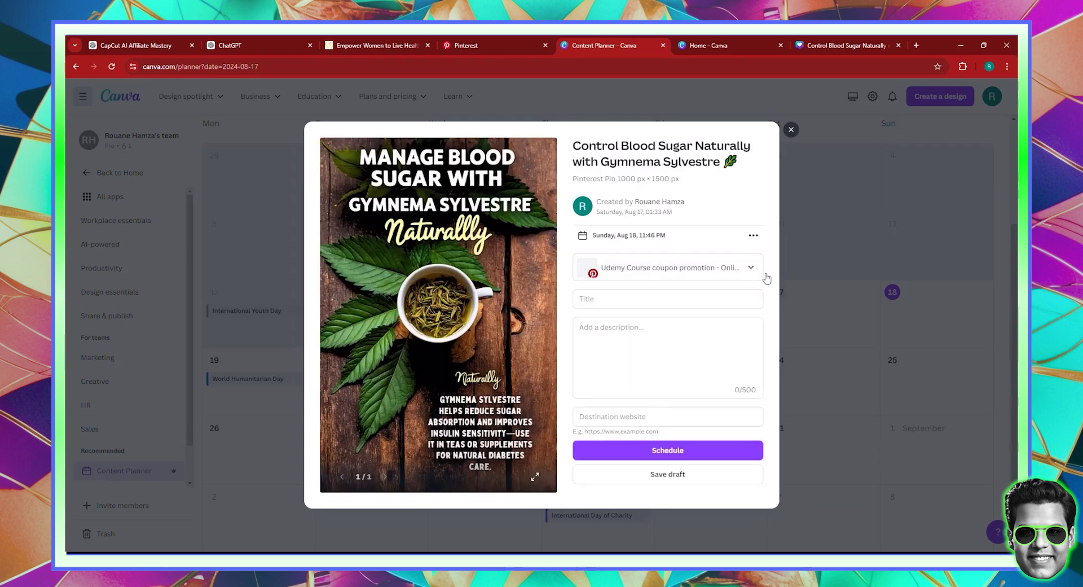
click(742, 274)
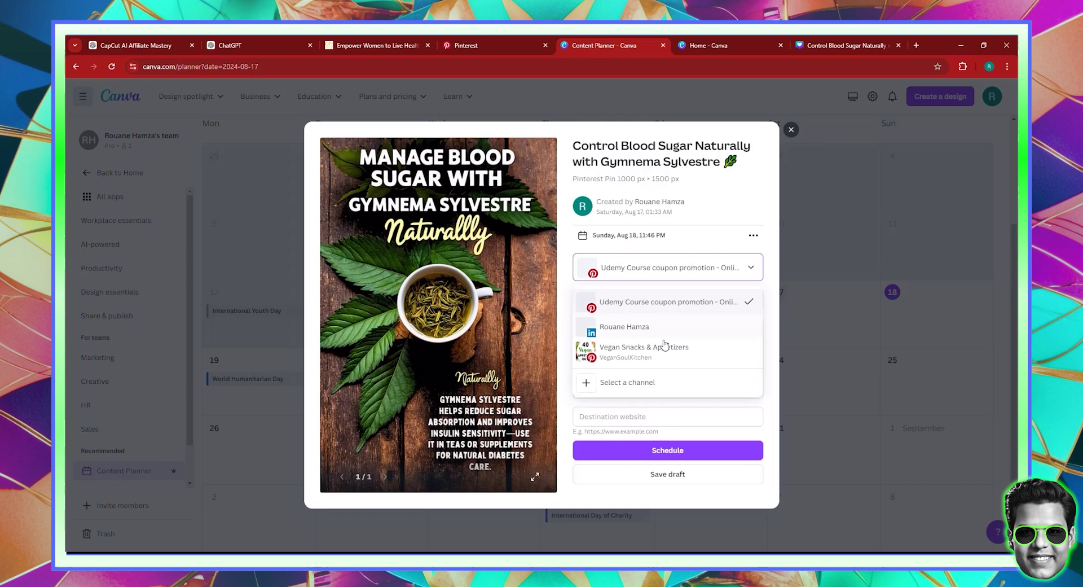
- Choose Vegan Snacks & Appetizers as the post's channel
click(634, 360)
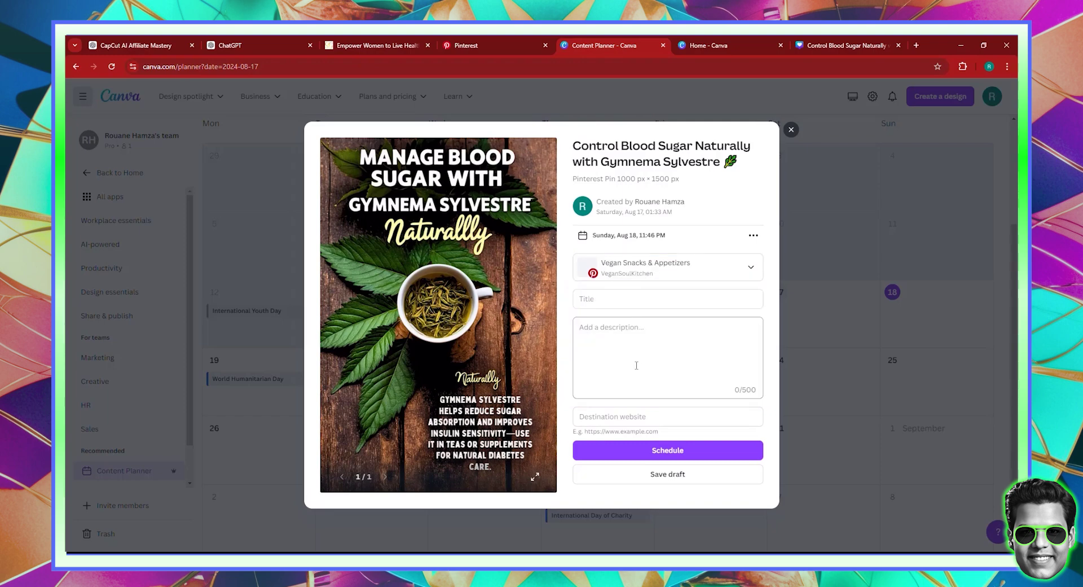
click(667, 279)
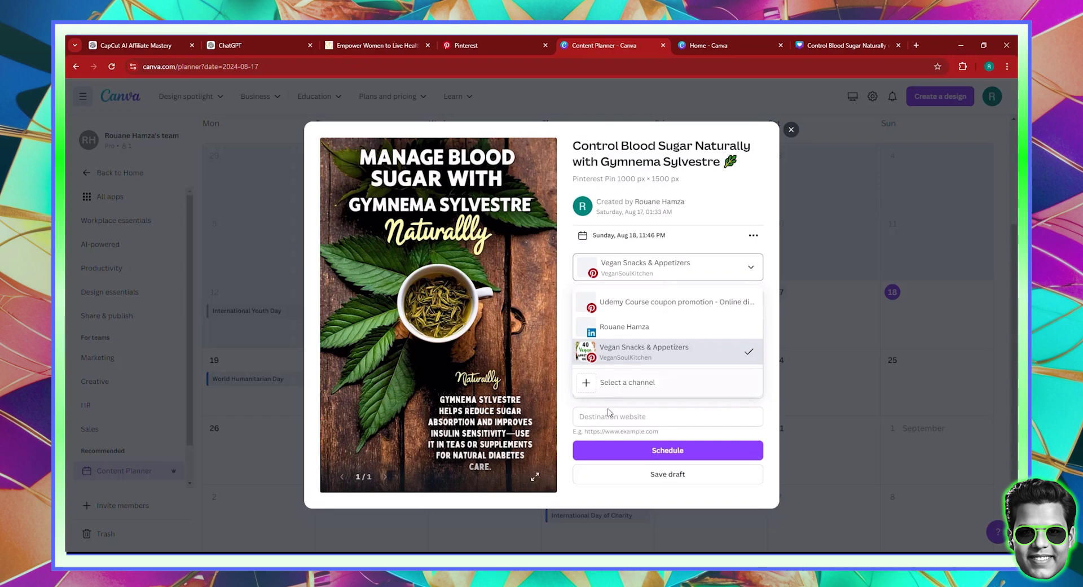
click(630, 390)
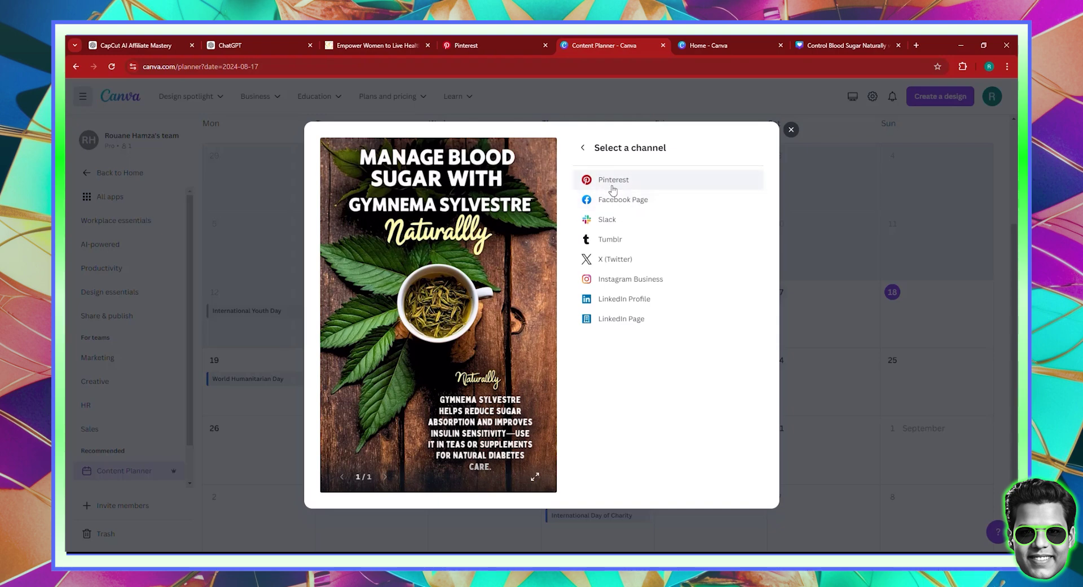
- Explore connecting a new Pinterest or Instagram Business channel, then back out to the platform list
click(613, 186)
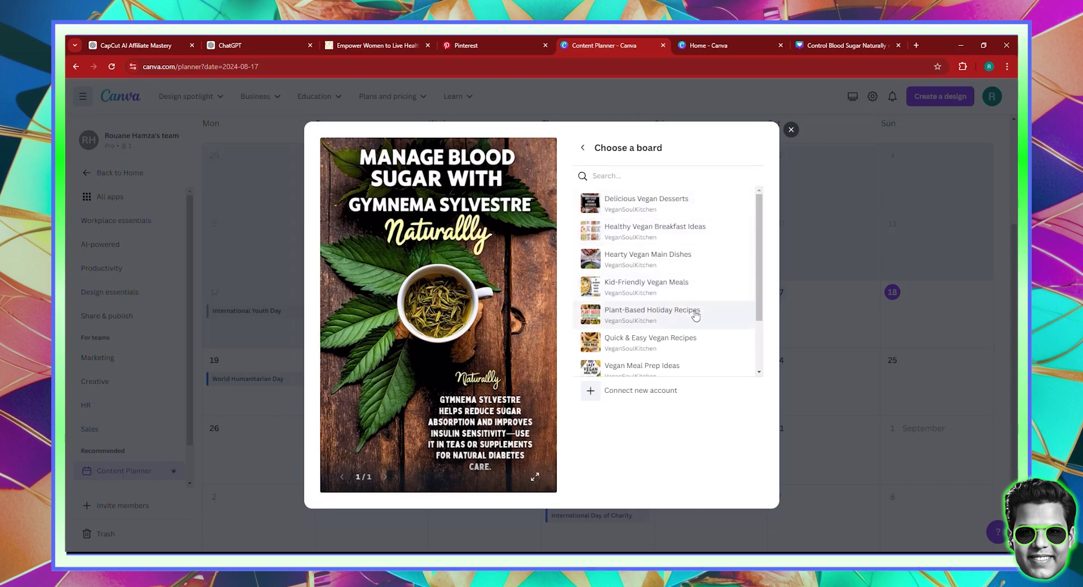
scroll(654, 287, down, 2)
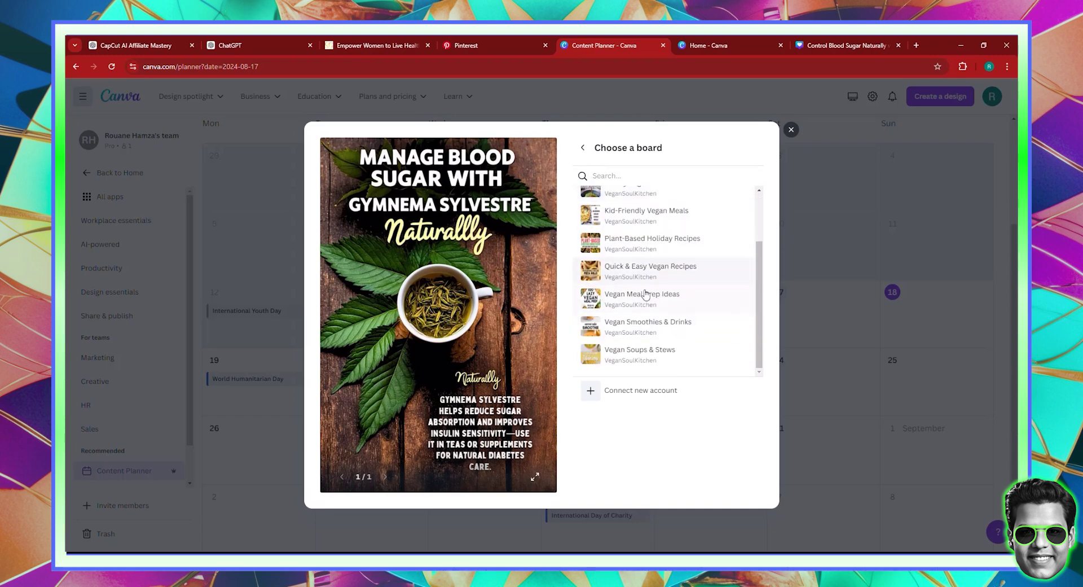
scroll(635, 282, up, 2)
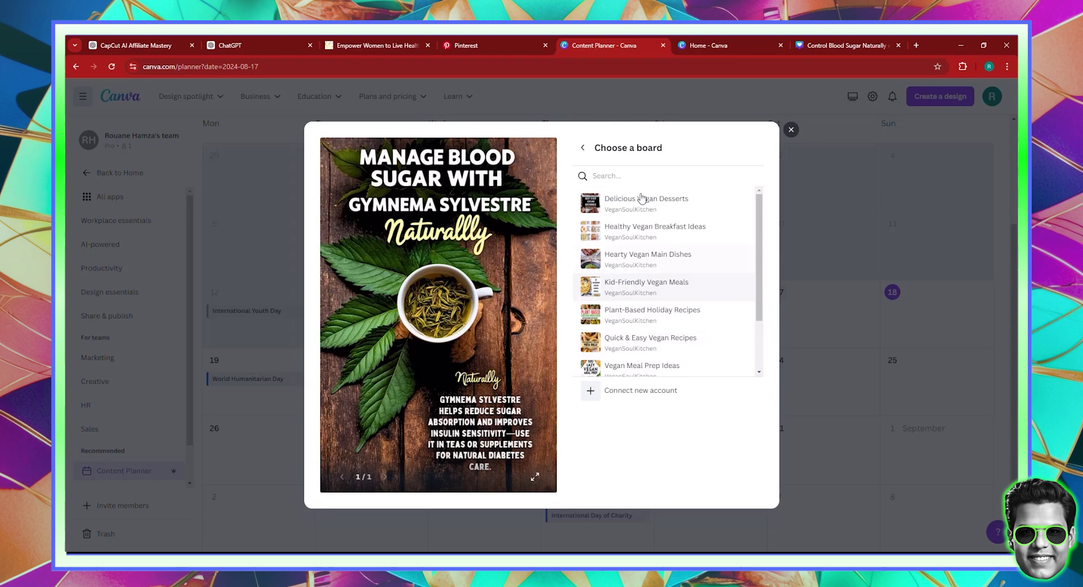
scroll(670, 353, down, 1)
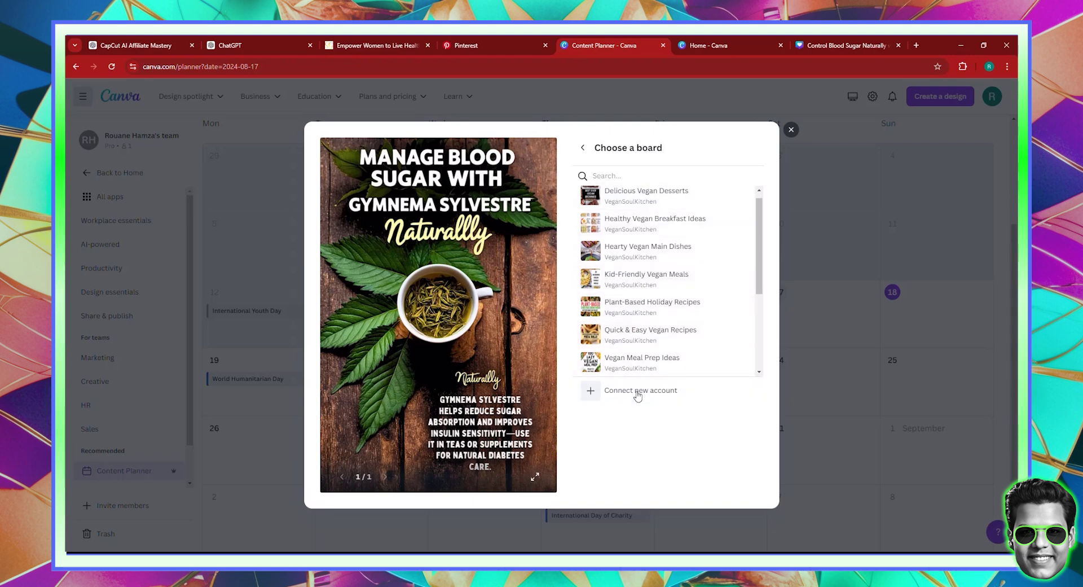
click(638, 395)
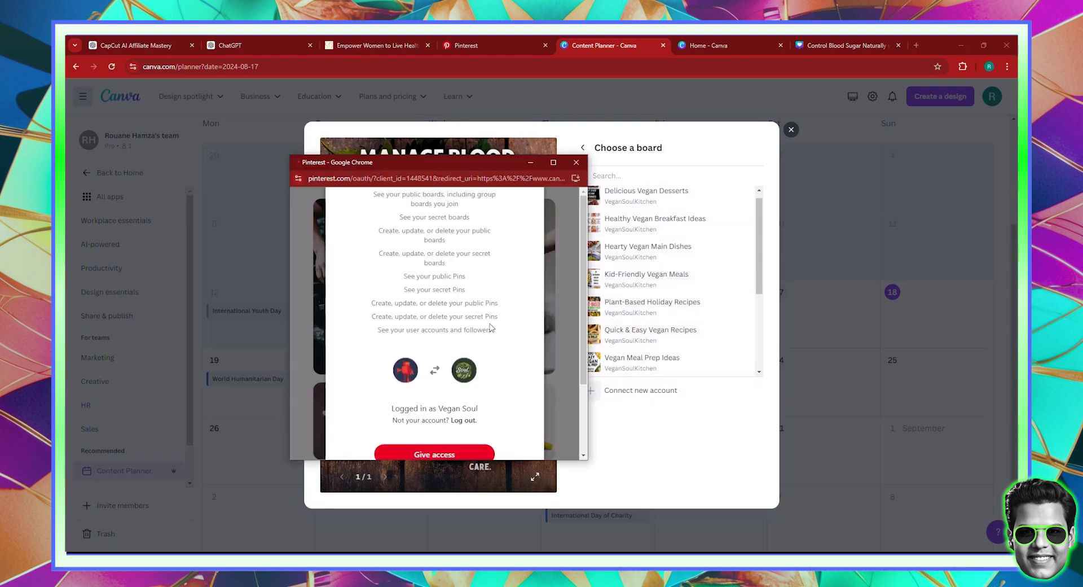
click(446, 450)
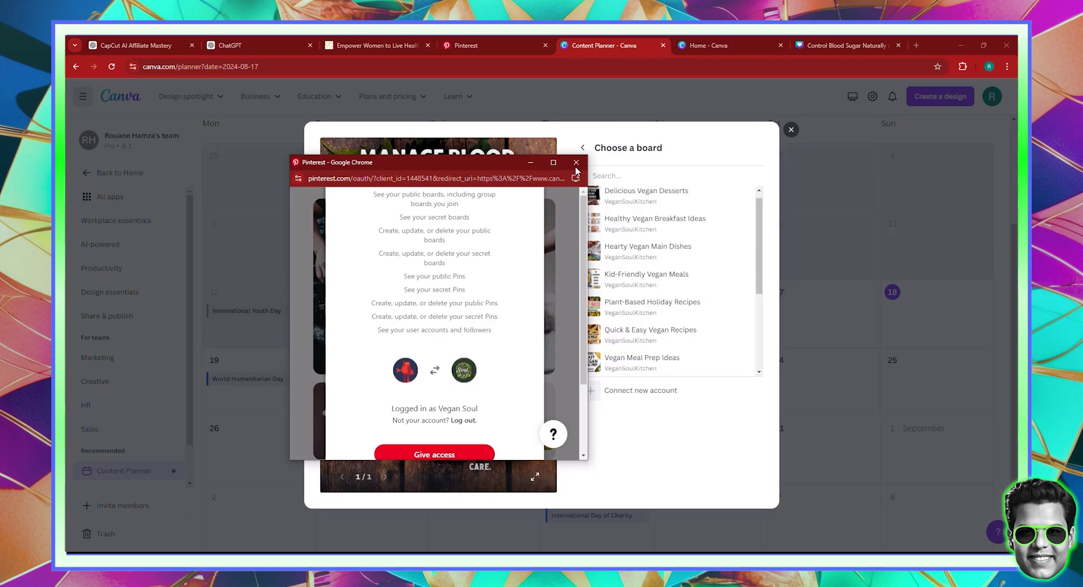
click(588, 149)
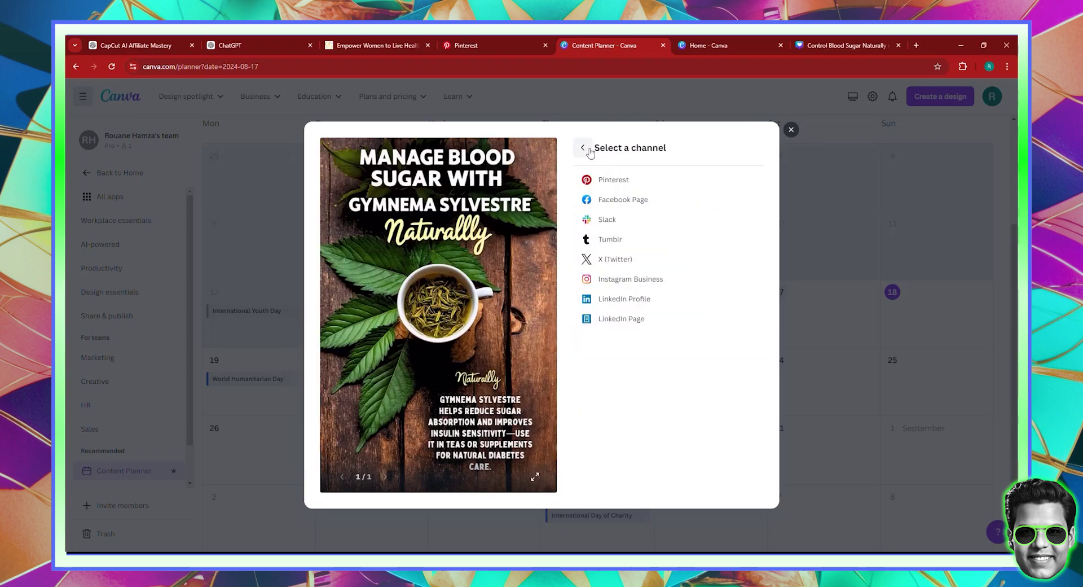
click(643, 280)
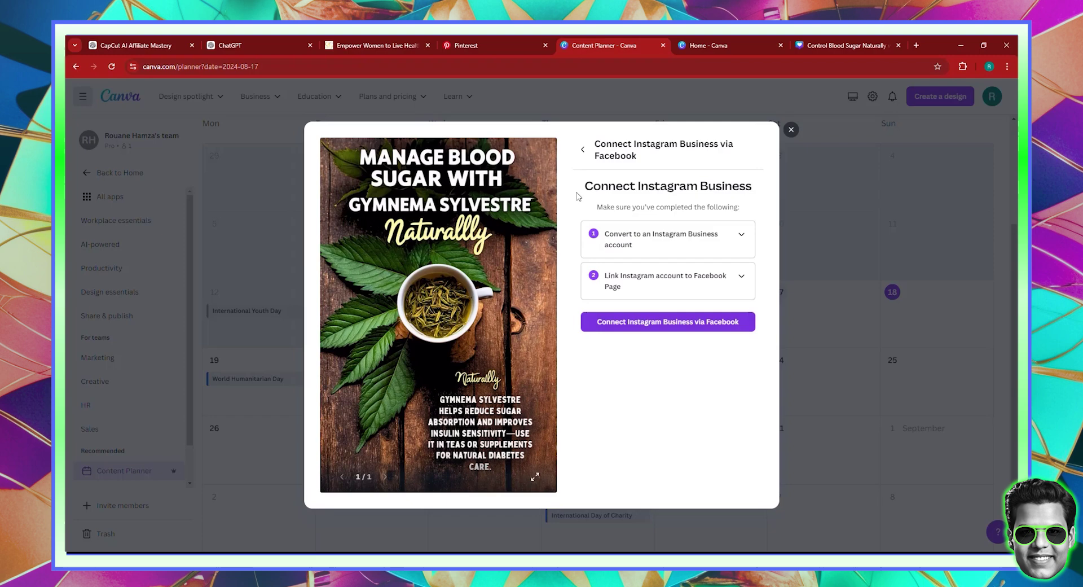
click(582, 151)
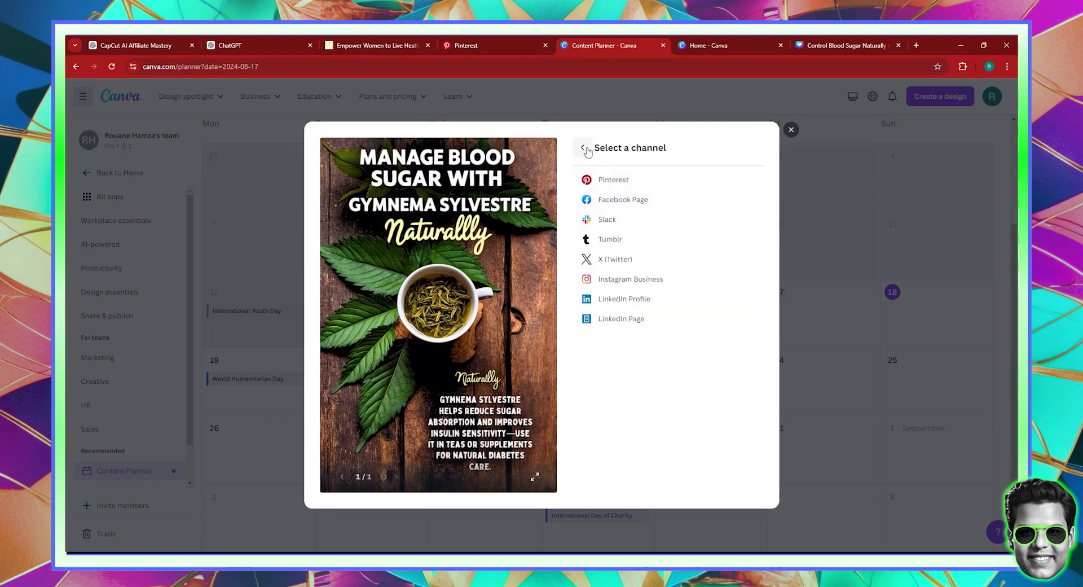
click(586, 149)
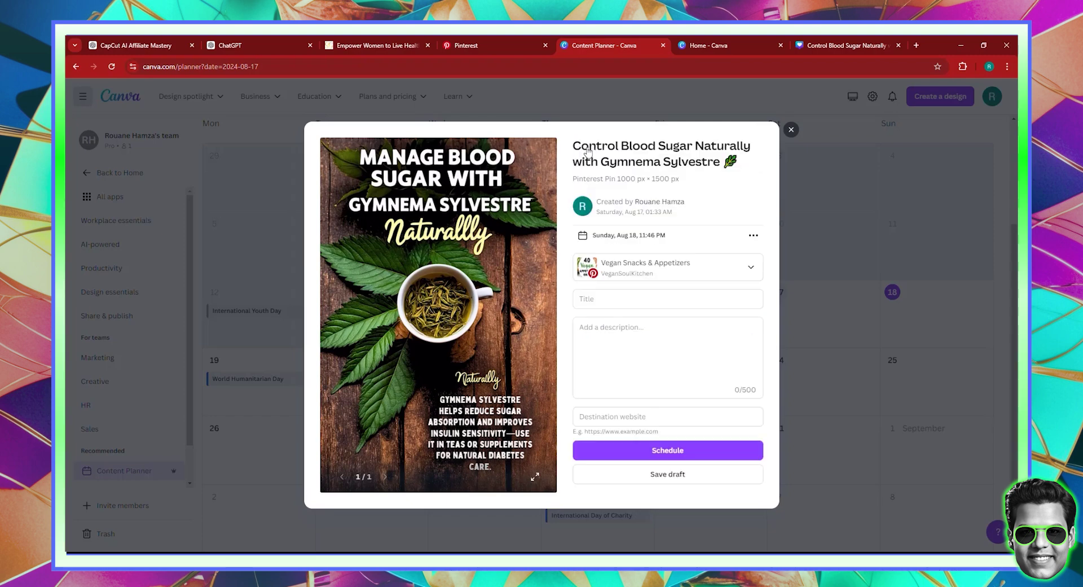
- Keep Vegan Snacks & Appetizers as the channel and paste the design title into the pin Title
click(618, 273)
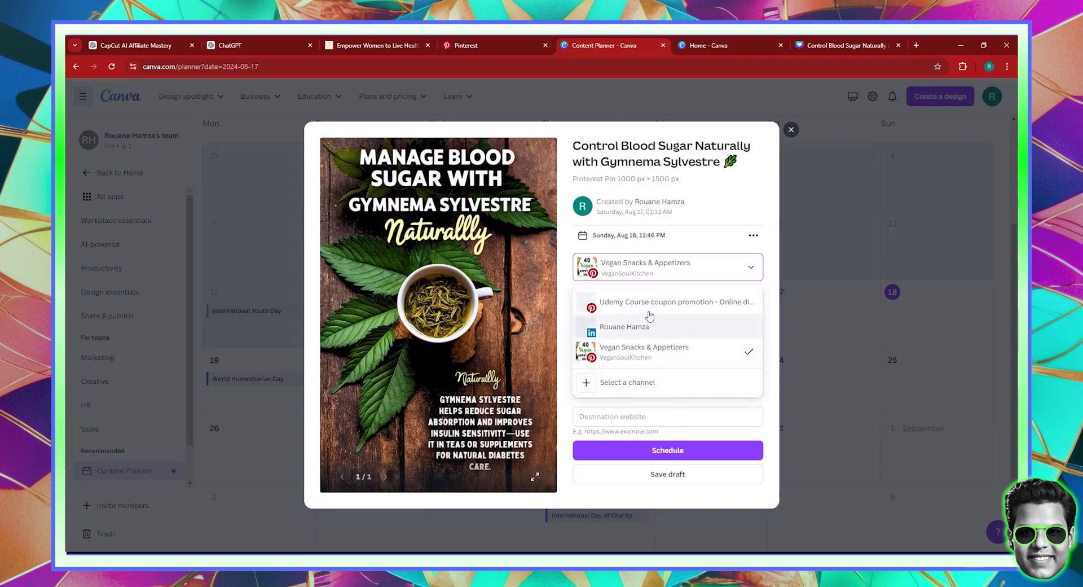
click(639, 350)
click(621, 299)
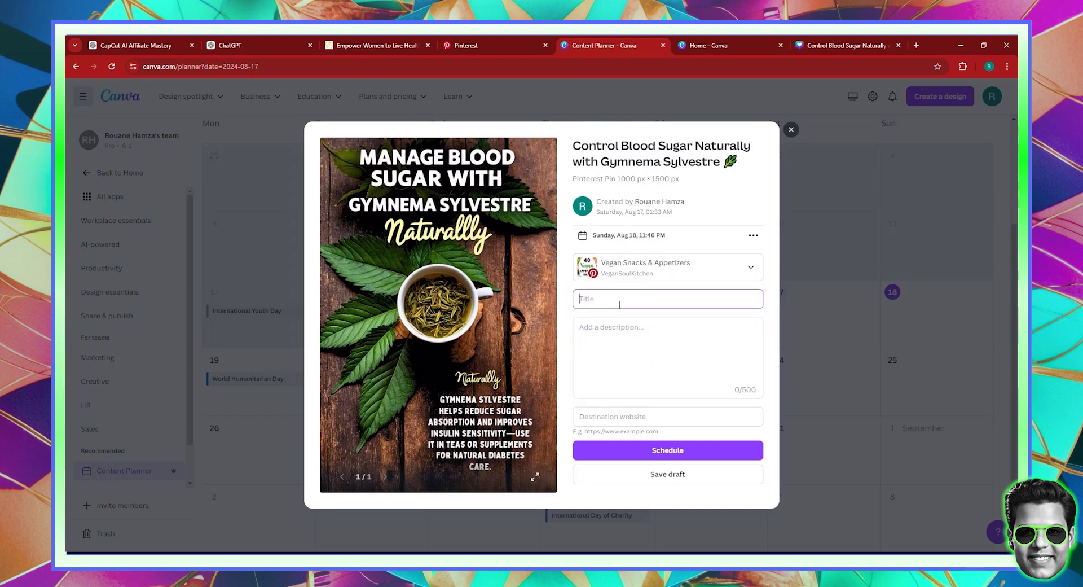
right_click(621, 299)
click(653, 404)
- Paste 'Control Blood Sugar Naturally with Gymnema Sylvestre' into the pin description
right_click(621, 347)
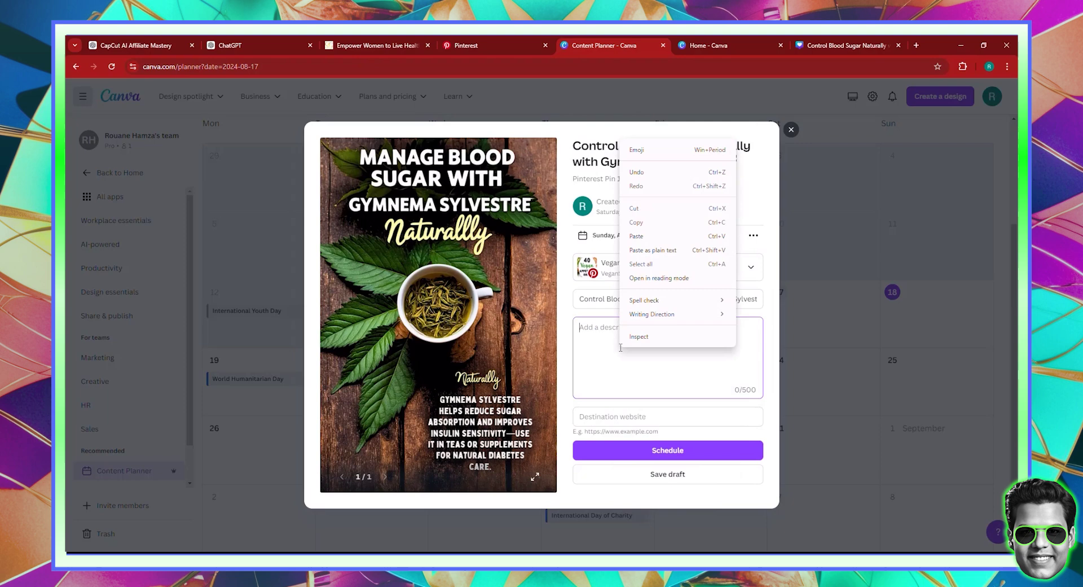
click(593, 367)
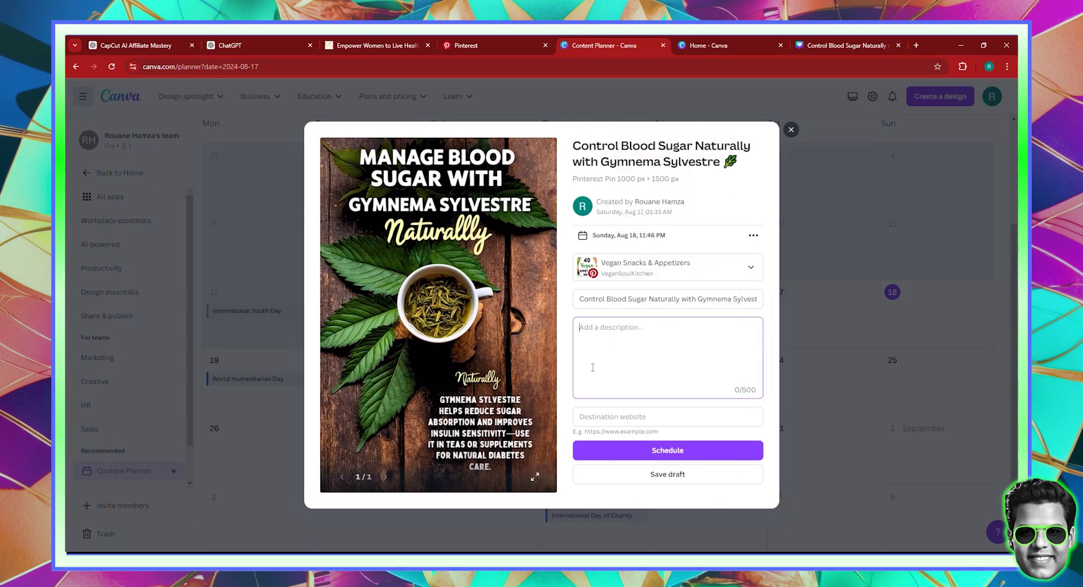
right_click(618, 340)
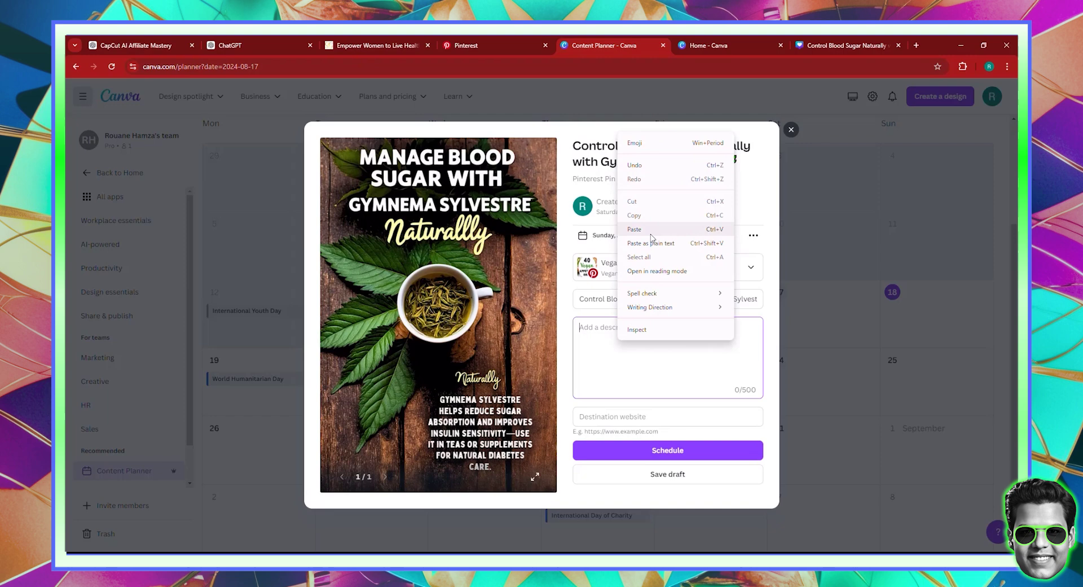
click(636, 229)
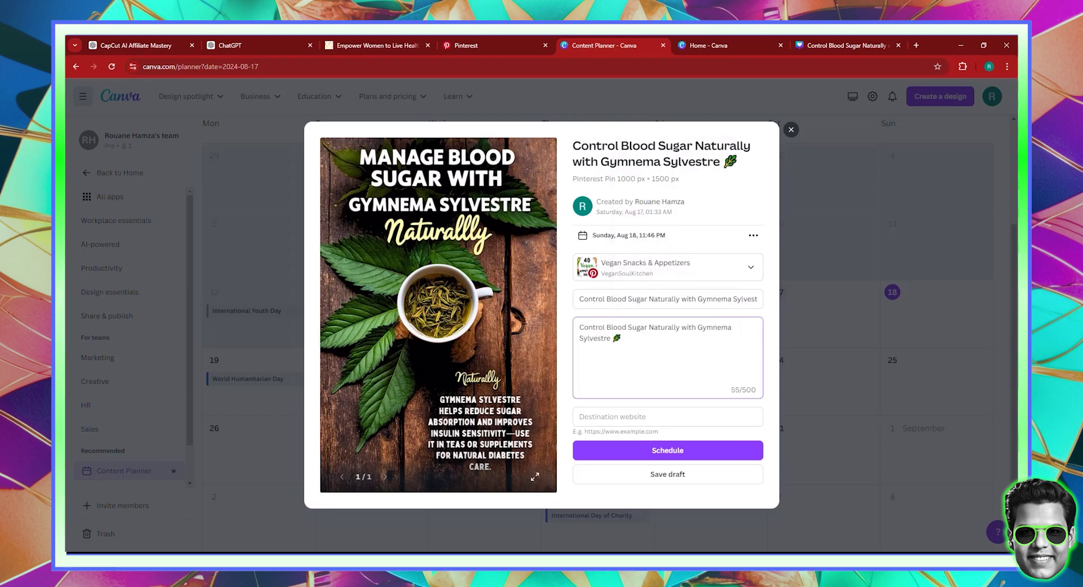
right_click(413, 529)
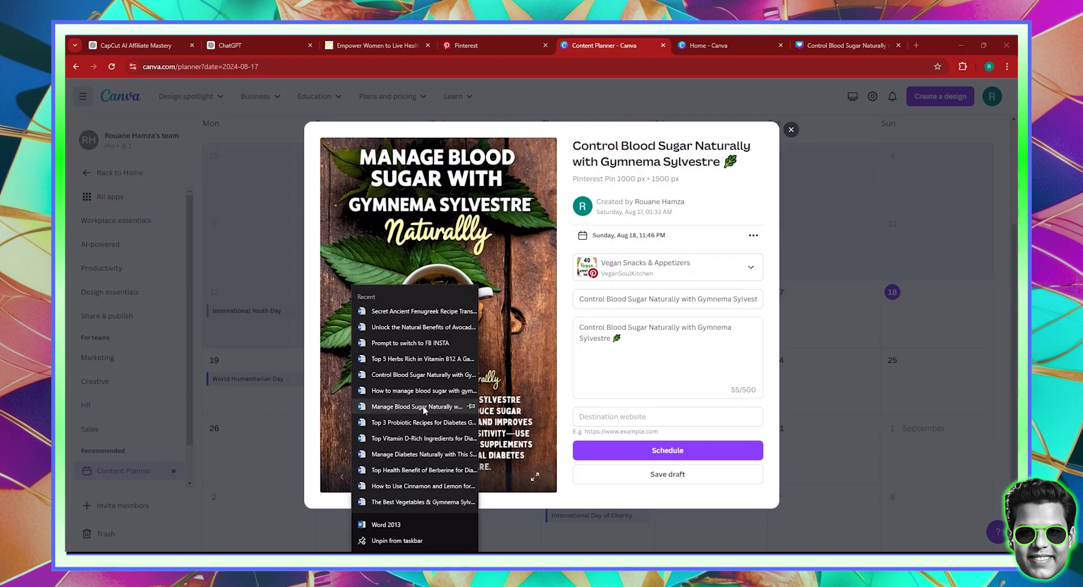
- Open the recent Berberine notes in Word and copy the pin description paragraph with hashtags
click(418, 361)
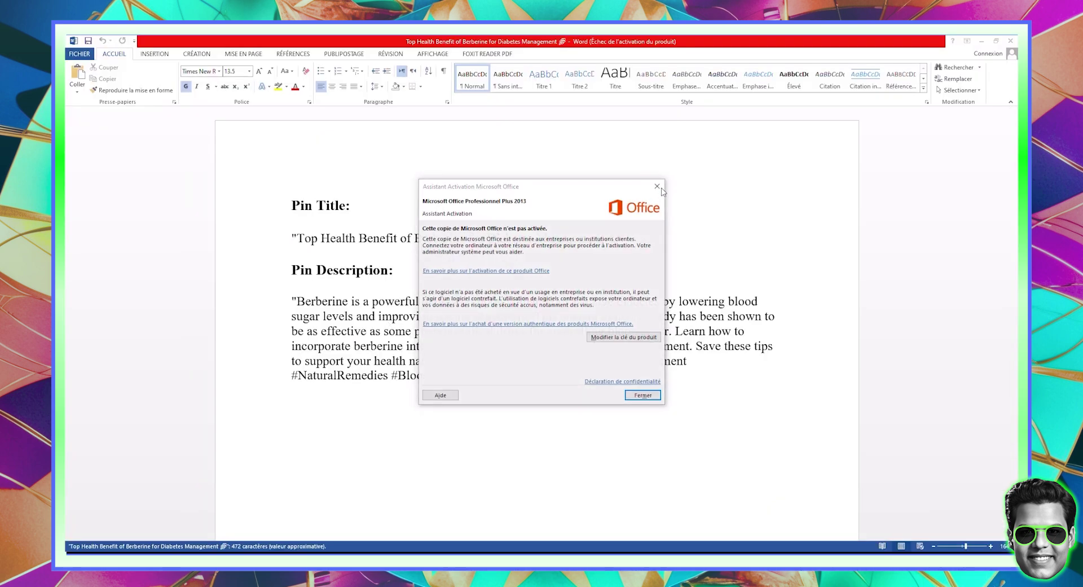
click(655, 183)
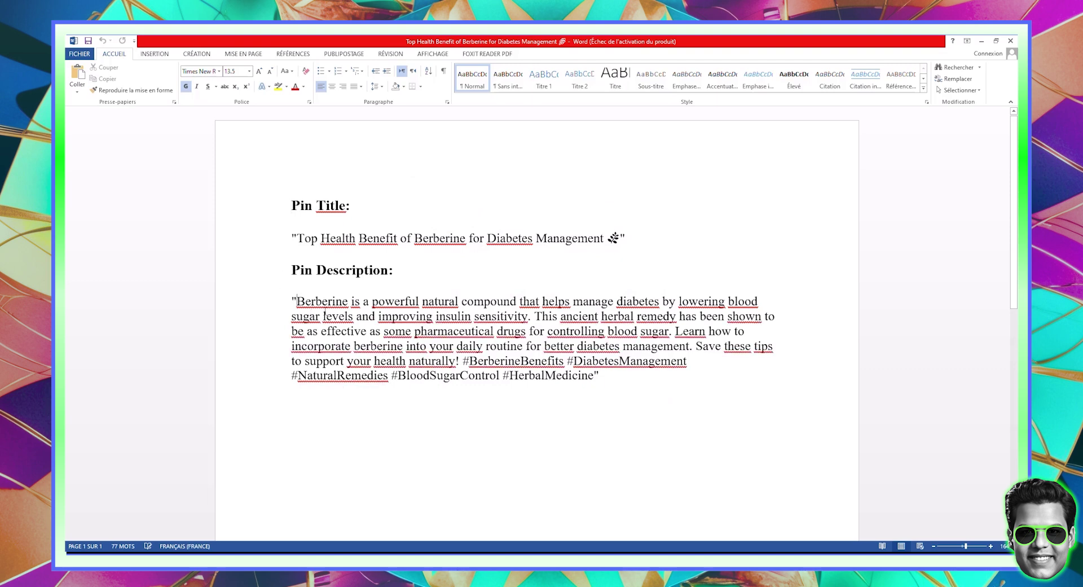
mouse_move(297, 302)
mouse_down()
mouse_move(395, 361)
mouse_move(587, 376)
mouse_up()
right_click(586, 375)
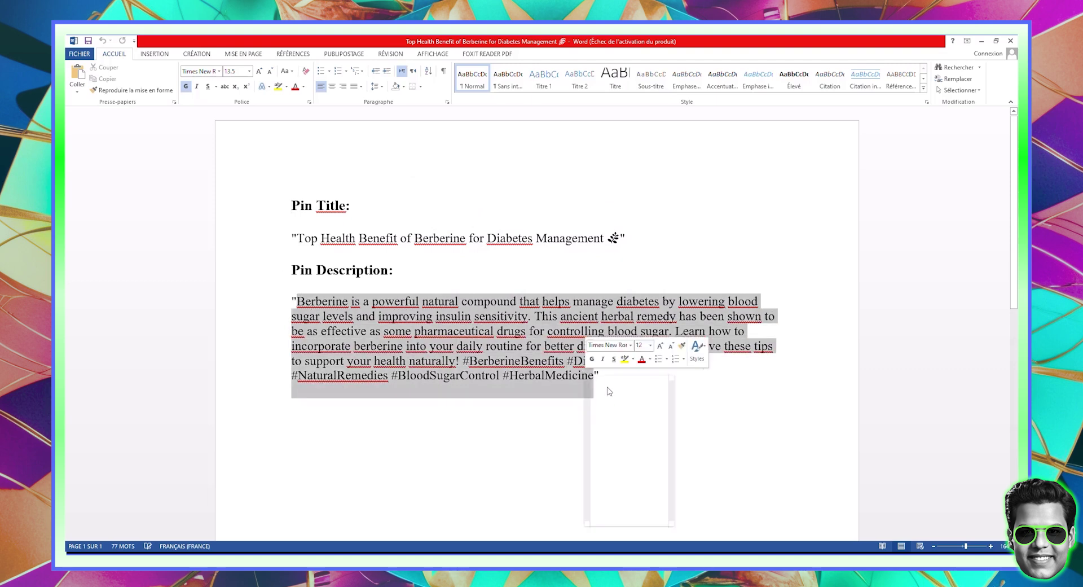
click(626, 421)
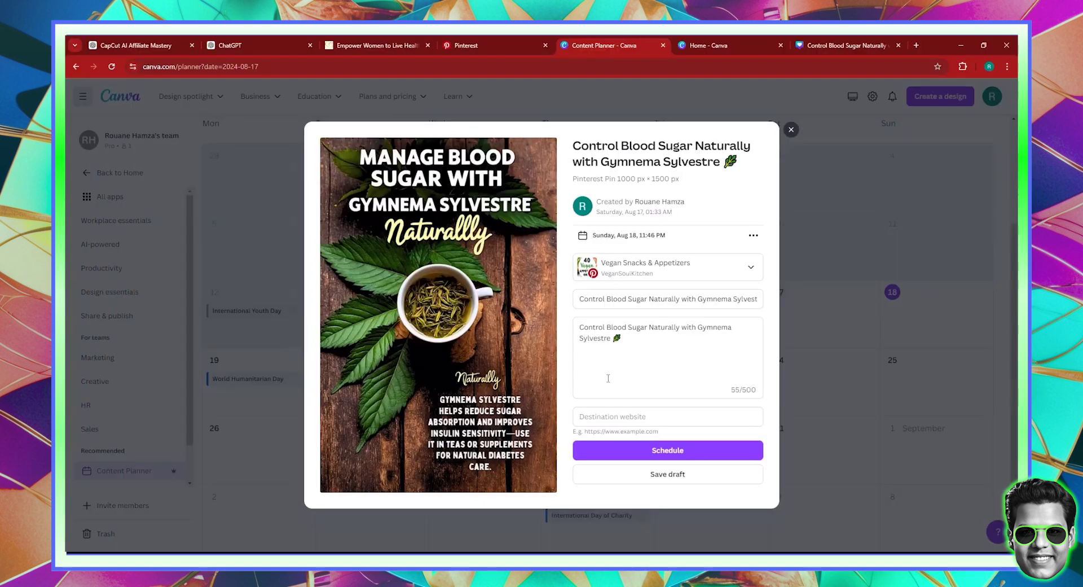
- Overwrite the Canva pin description with the pasted Berberine text, using 484 of 500 characters
click(621, 339)
key(ctrl+a)
right_click(612, 338)
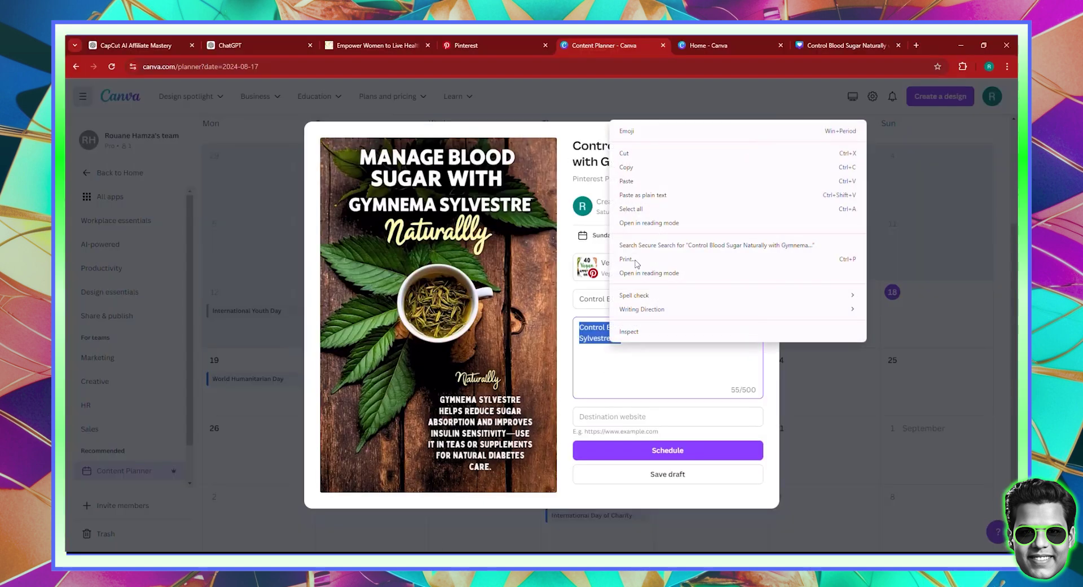
click(637, 181)
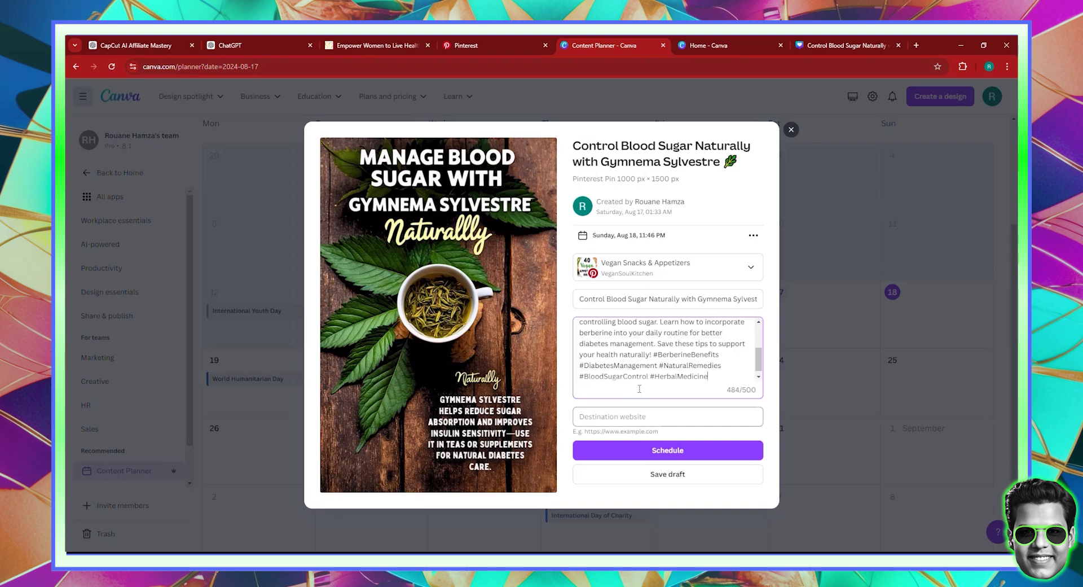
click(622, 423)
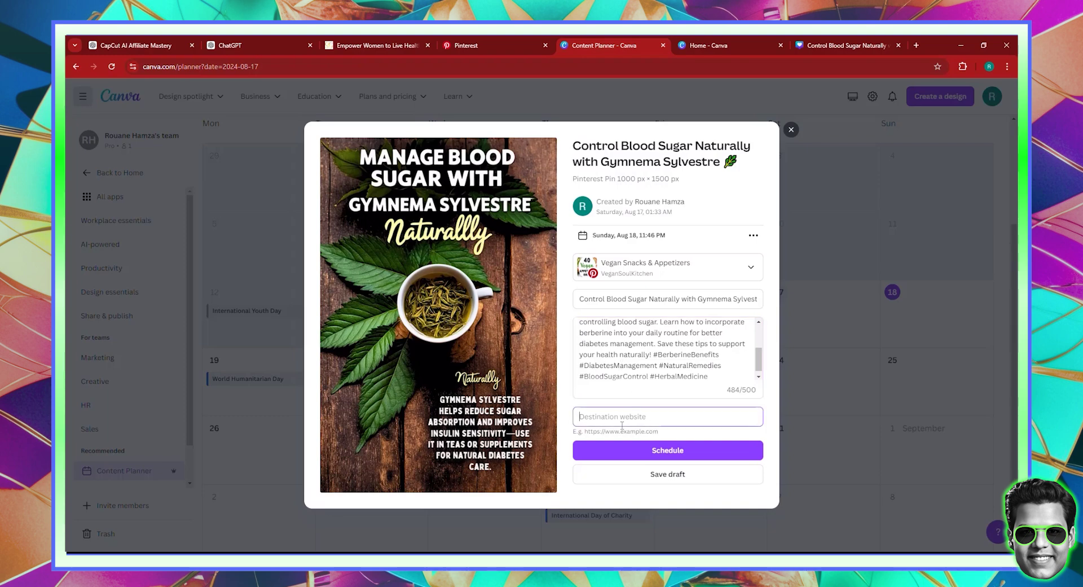
- Find and open the Top Health Benefit of Berberine pin in the Pinterest profile's Created grid
click(473, 44)
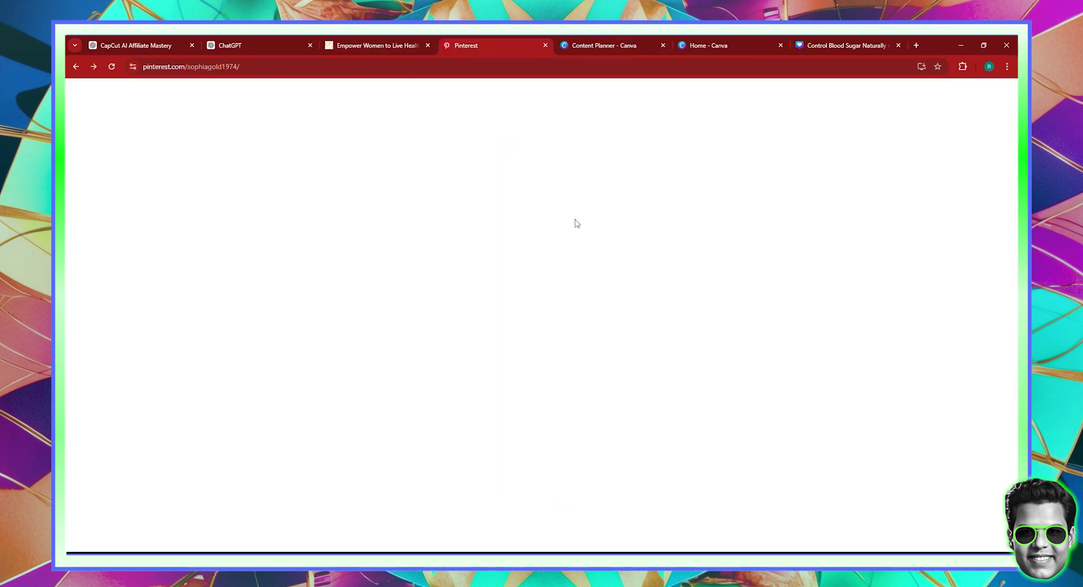
scroll(394, 349, down, 4)
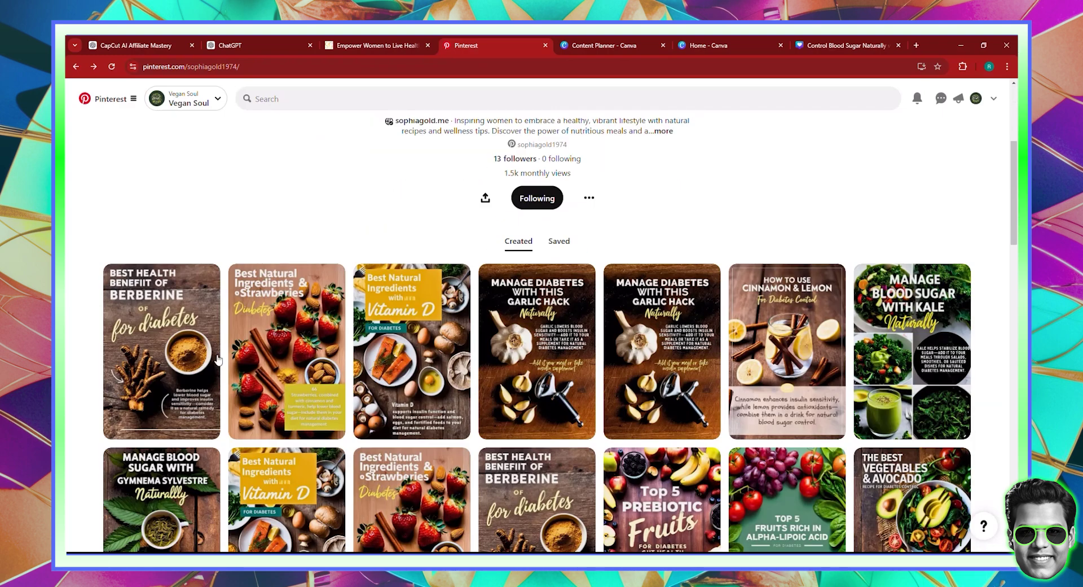
click(176, 357)
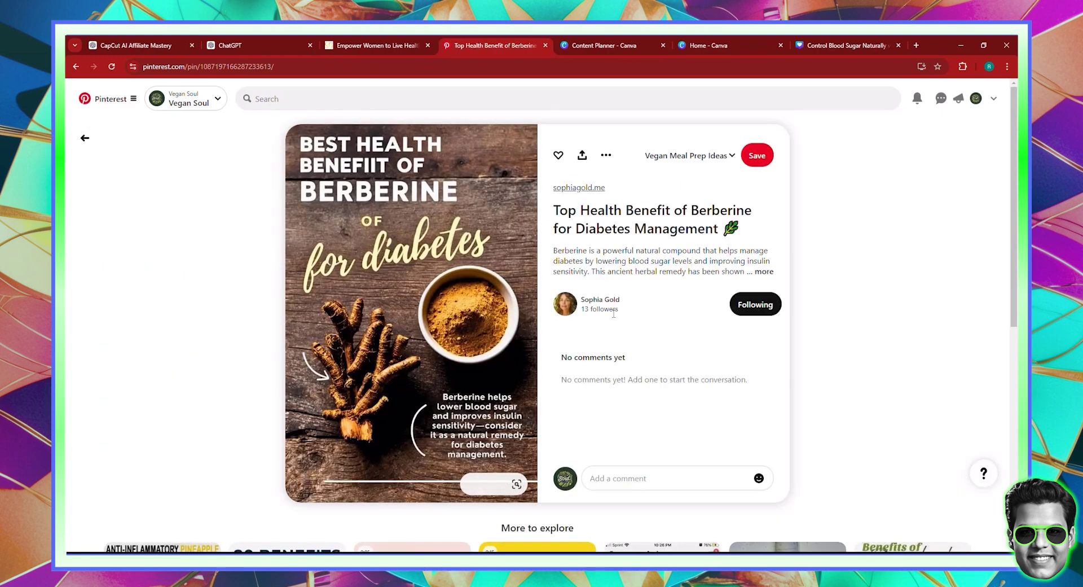
- Open the pin's linked sophiagold.me Berberine article and scroll through it
click(581, 190)
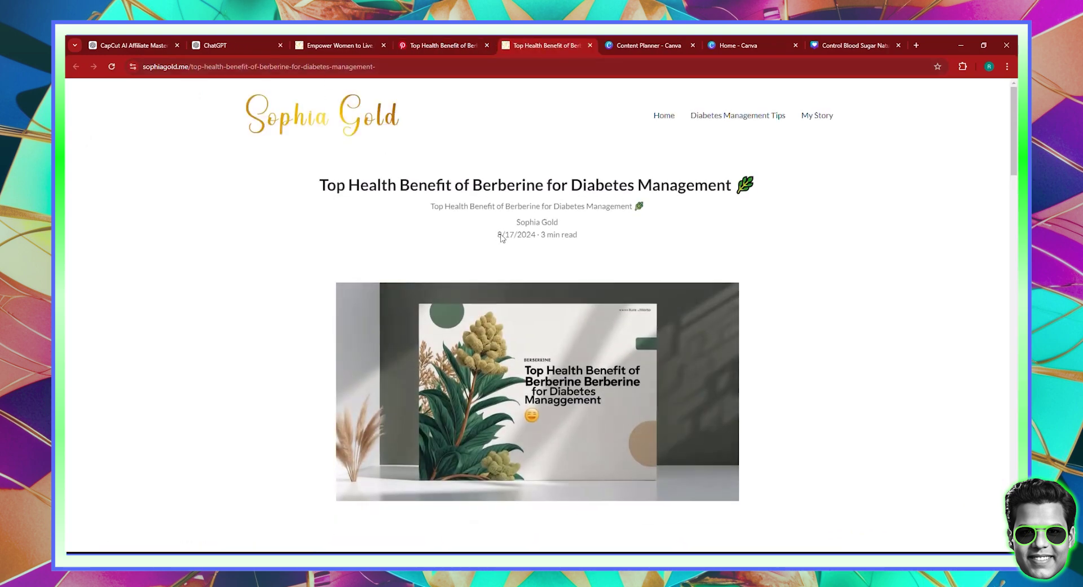
scroll(652, 232, down, 8)
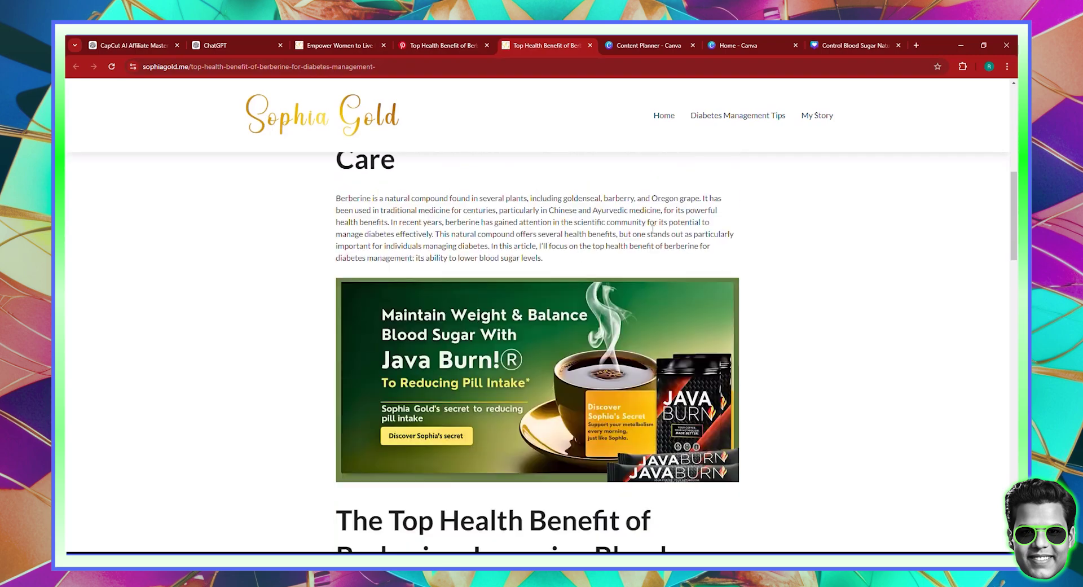
scroll(653, 228, down, 13)
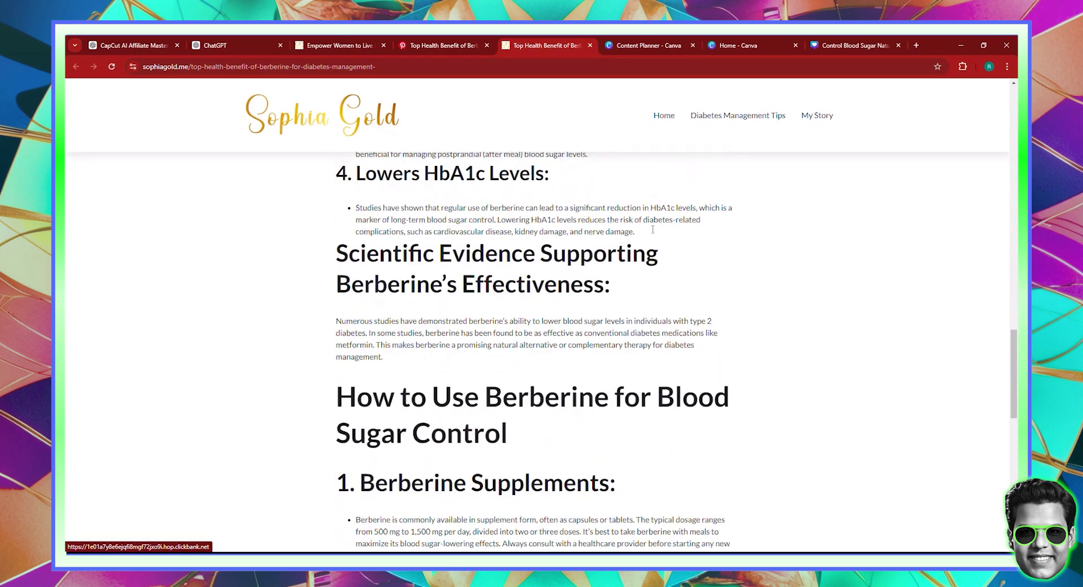
scroll(652, 228, down, 8)
scroll(654, 233, up, 11)
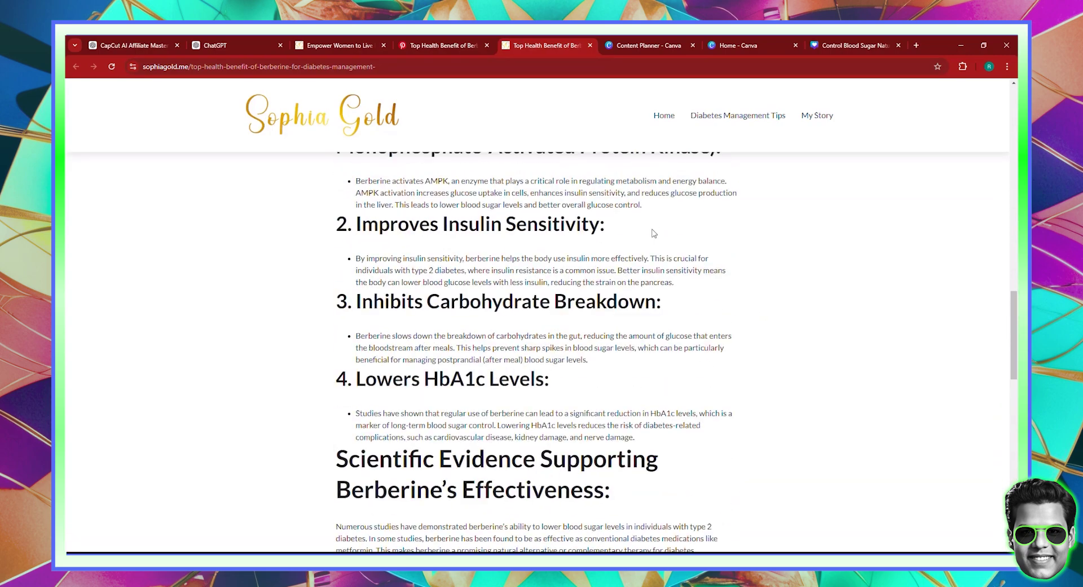
scroll(654, 233, up, 10)
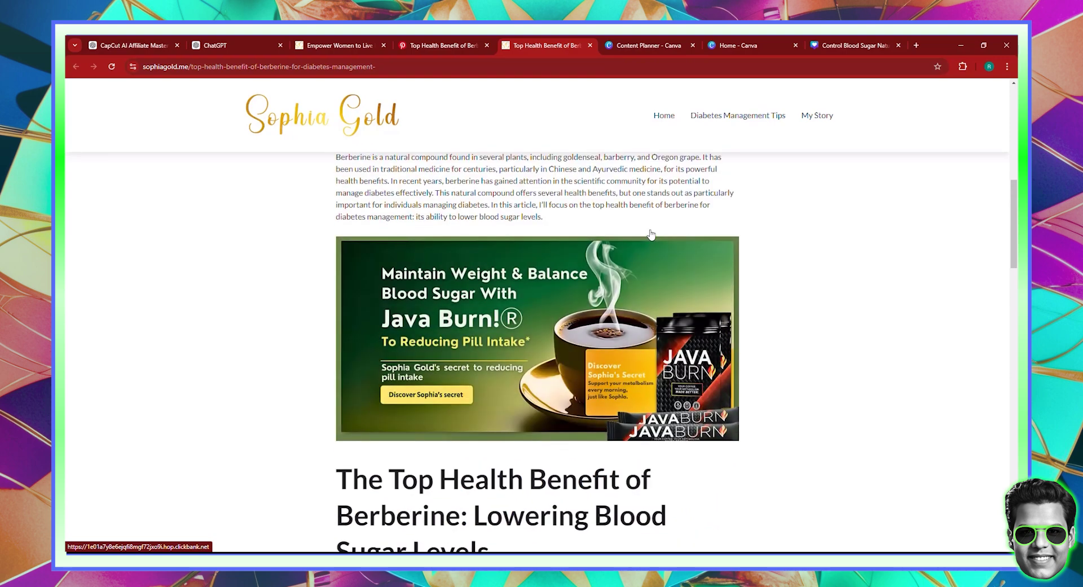
scroll(652, 234, up, 8)
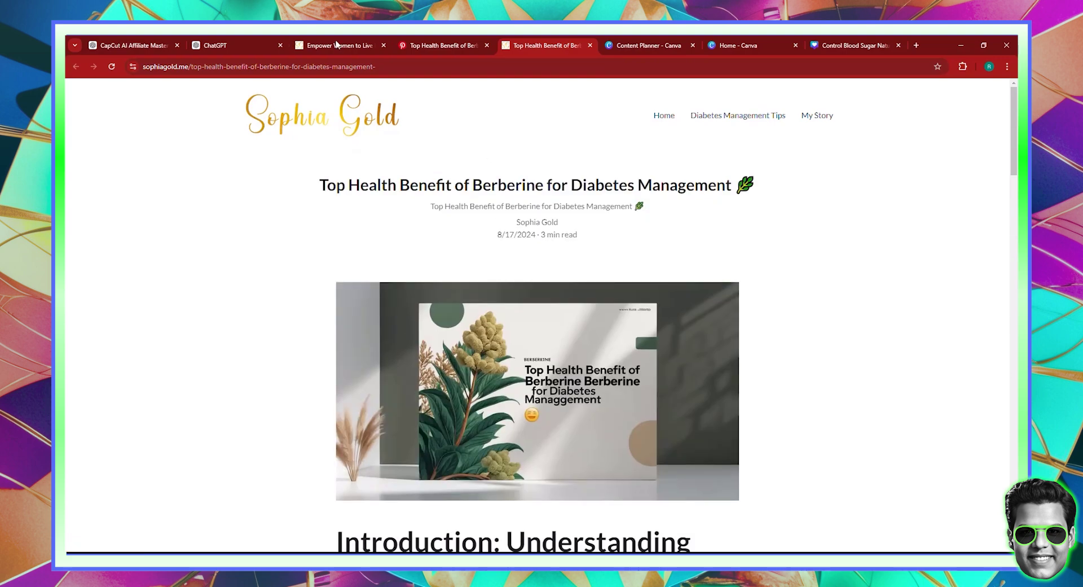
- Copy the article's web address from the browser address bar
click(339, 66)
right_click(338, 66)
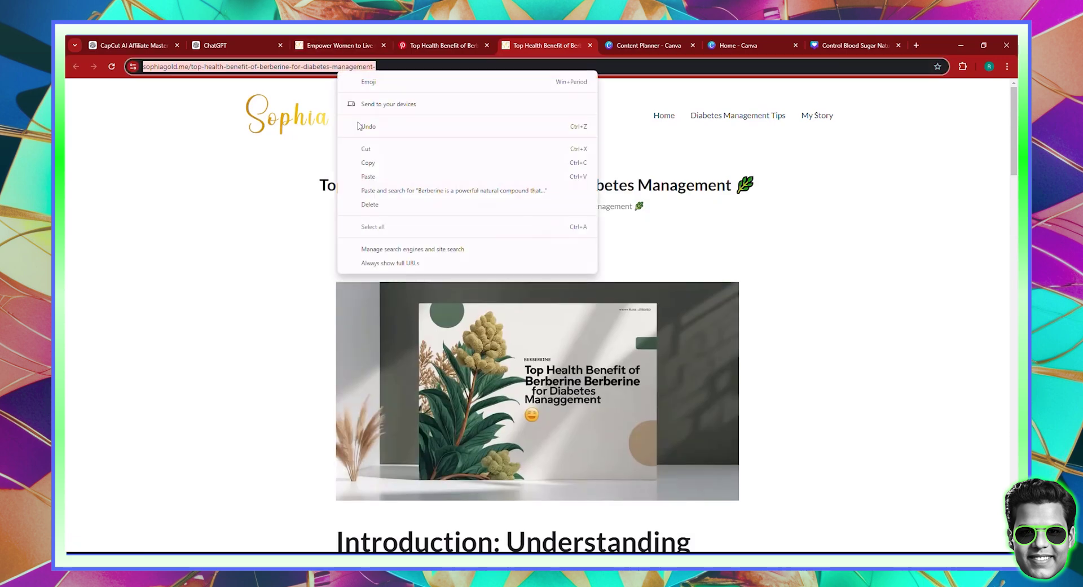
click(373, 163)
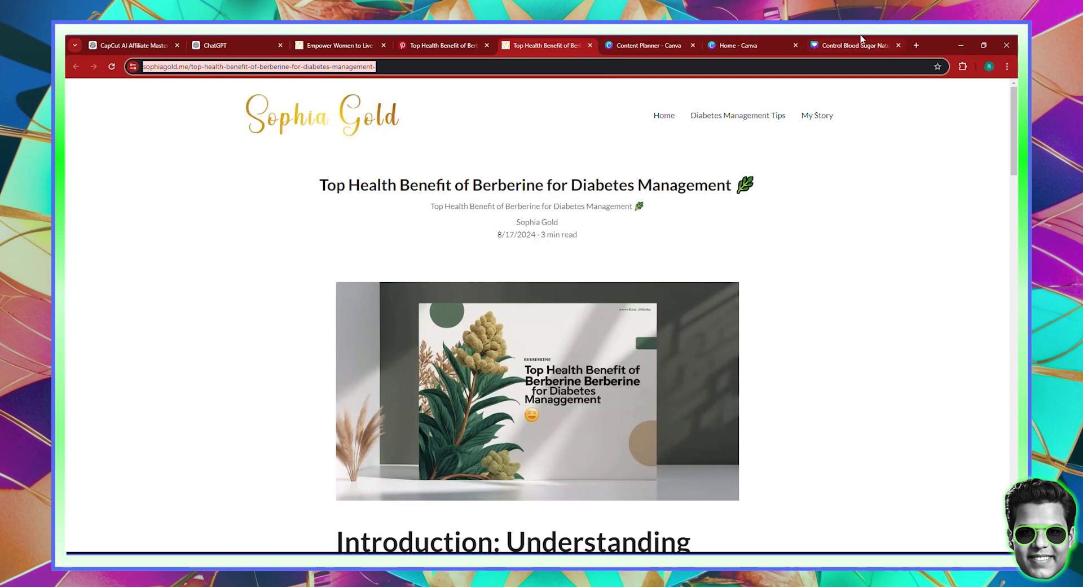
click(853, 45)
- Paste the sophiagold.me Berberine article link into the pin's Destination website field
click(674, 44)
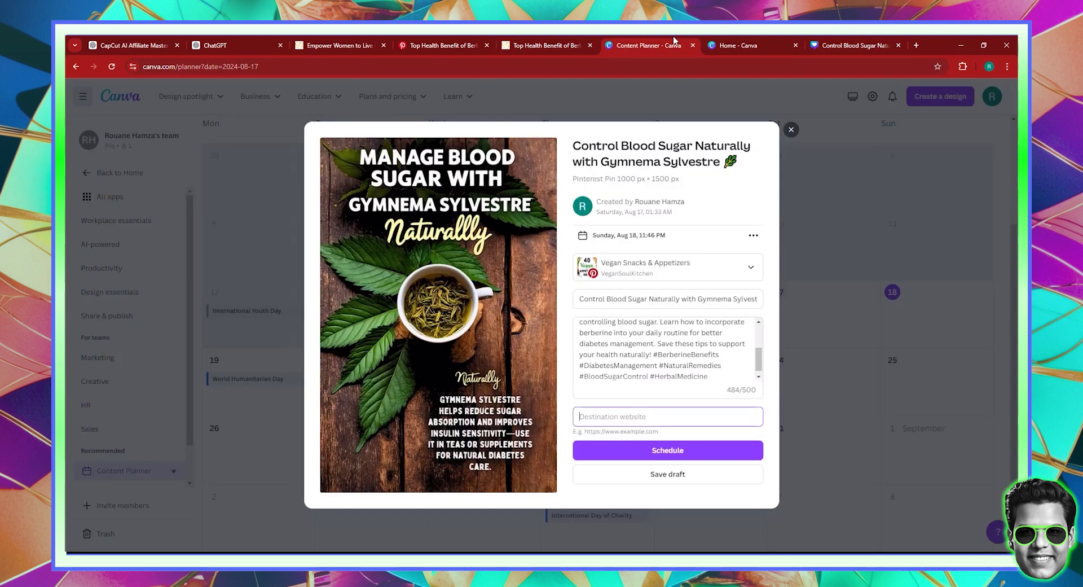
right_click(620, 419)
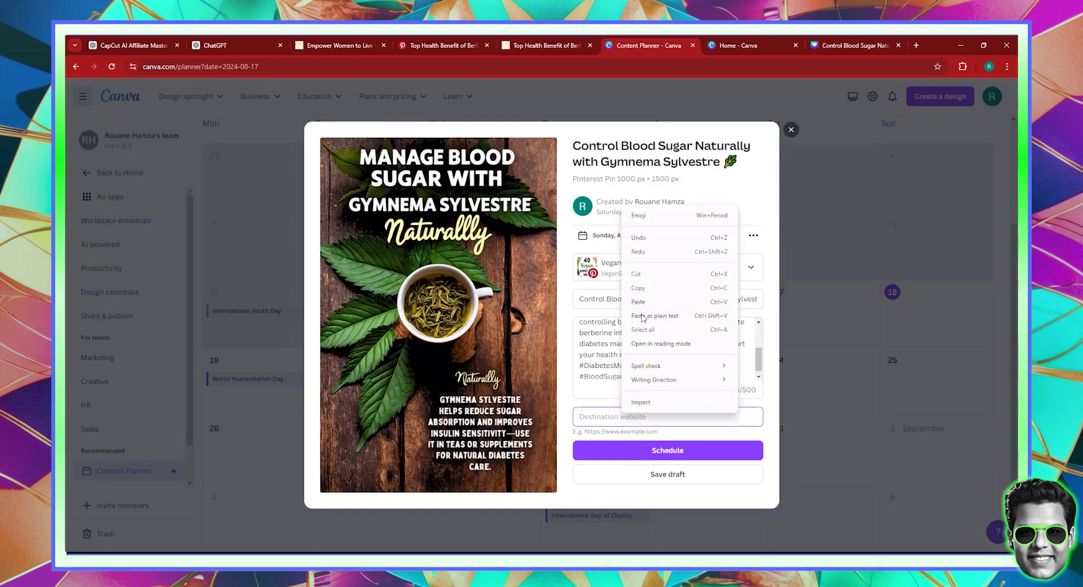
click(641, 309)
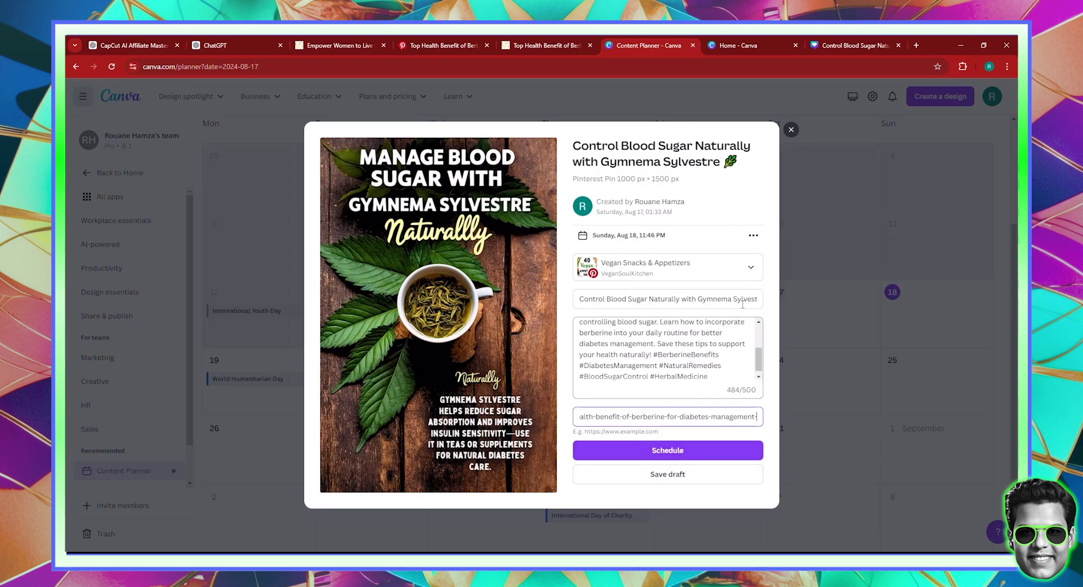
click(753, 236)
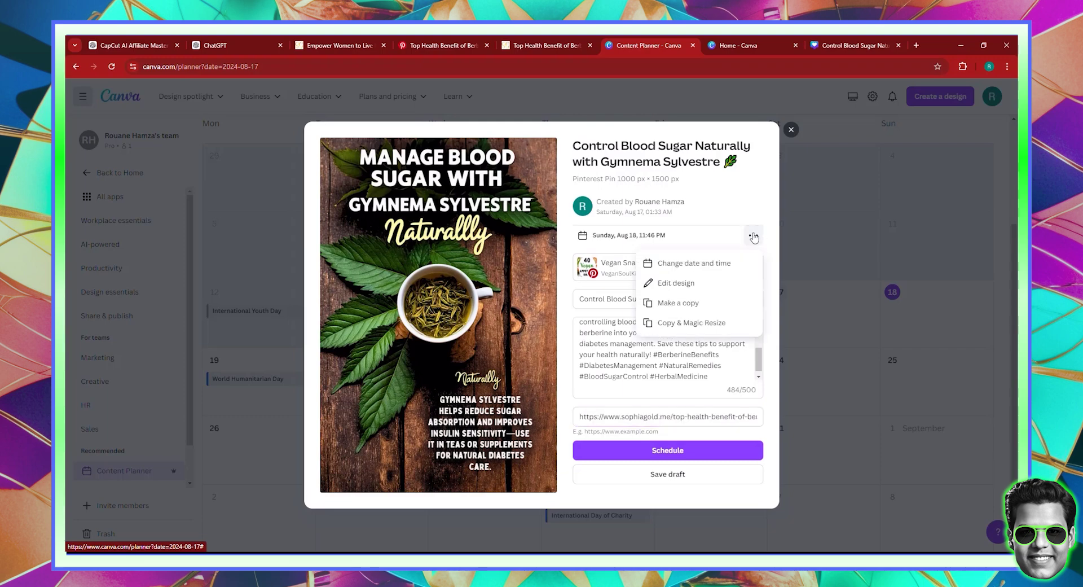
- Reschedule the pin from 11:46 PM to 08:00 PM on Sunday, Aug 18
click(724, 265)
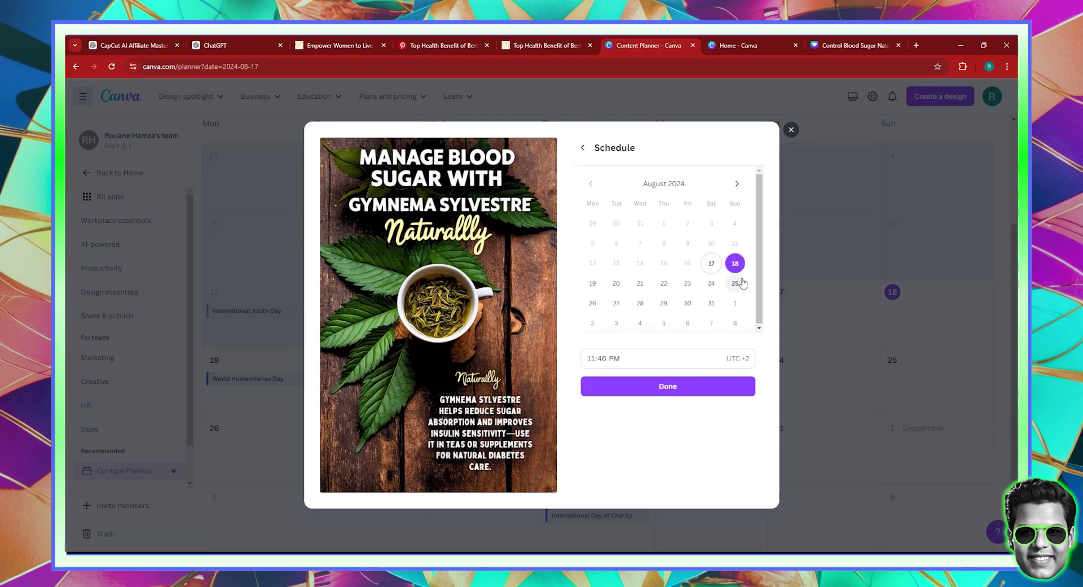
click(590, 361)
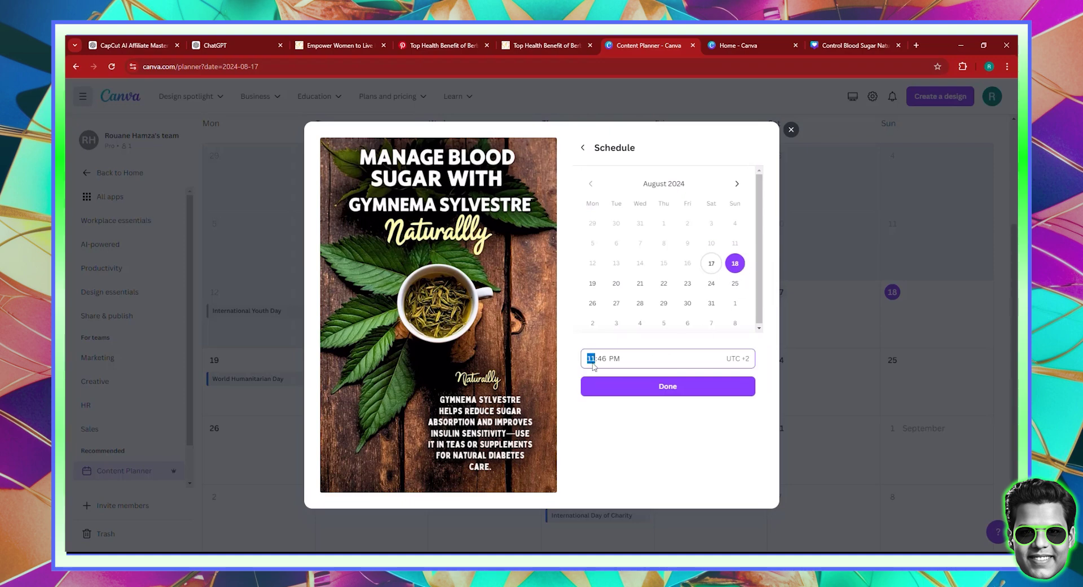
text(8:00)
key(Tab)
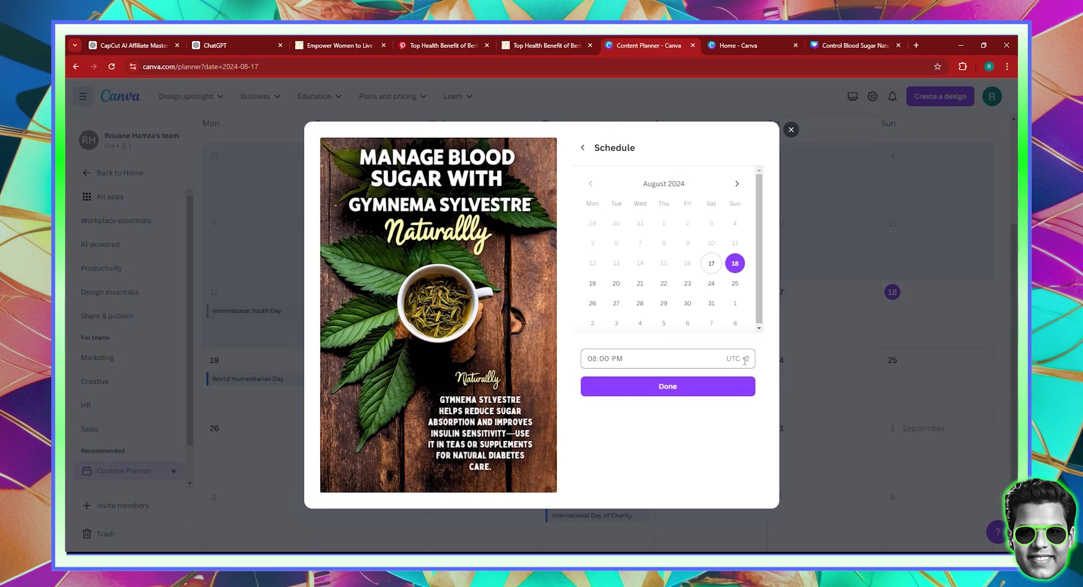
click(685, 387)
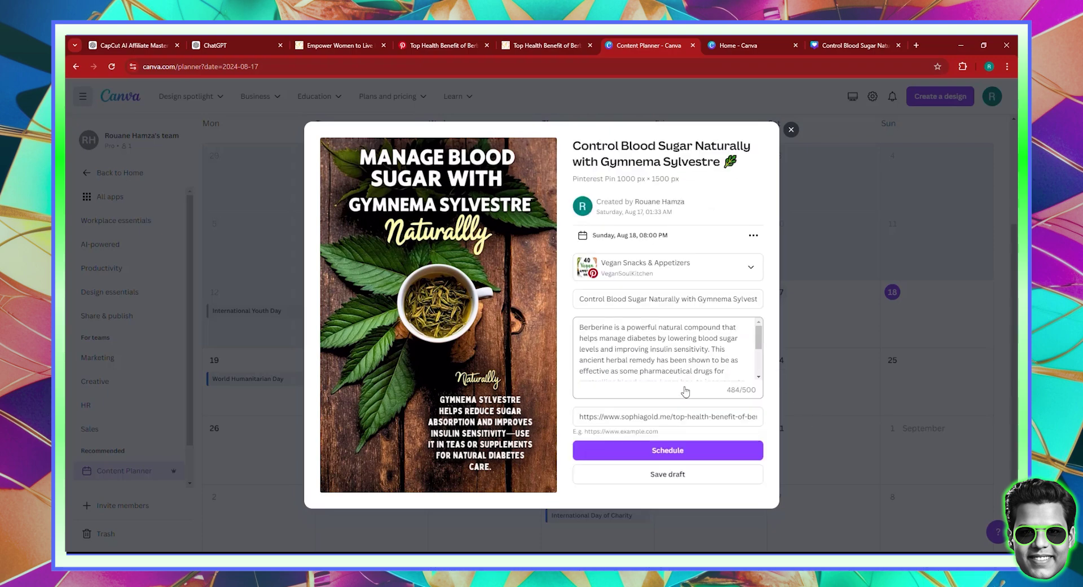
- Schedule the Gymnema Sylvestre pin to Pinterest for Aug 18, 08:00 PM, and check the calendar
click(682, 459)
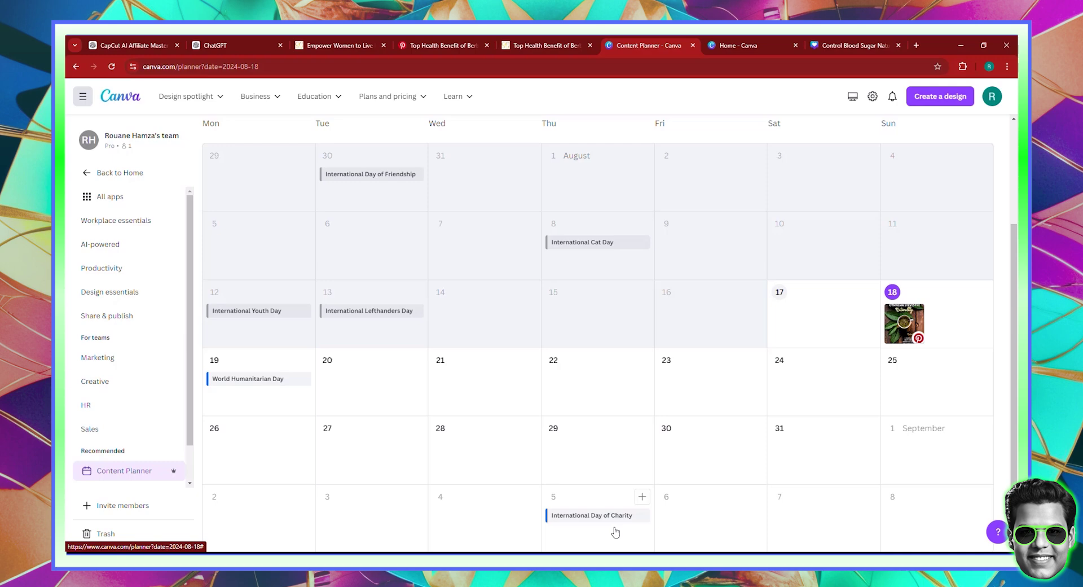
scroll(648, 491, down, 1)
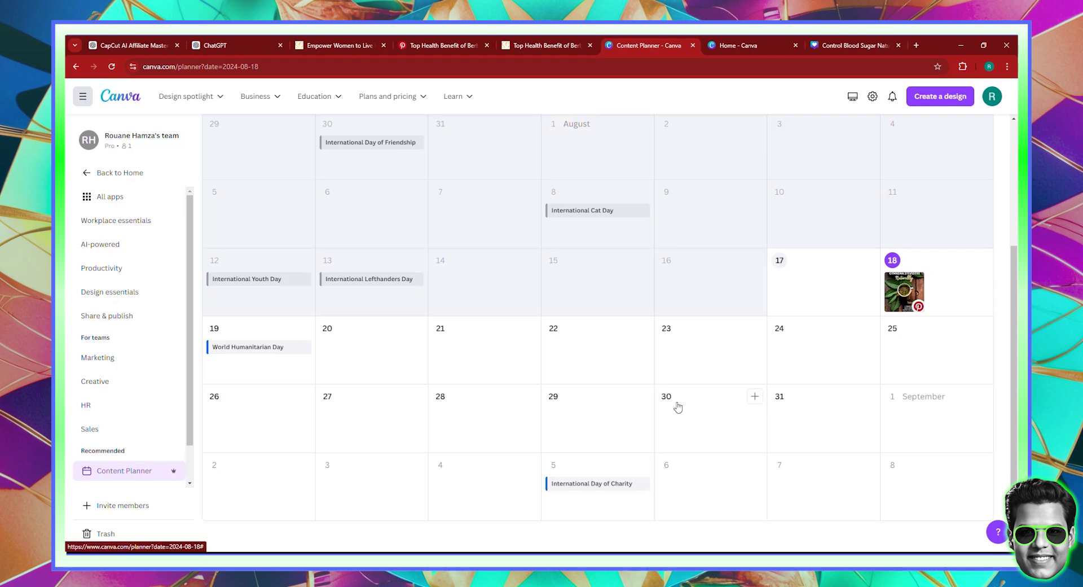
mouse_move(904, 294)
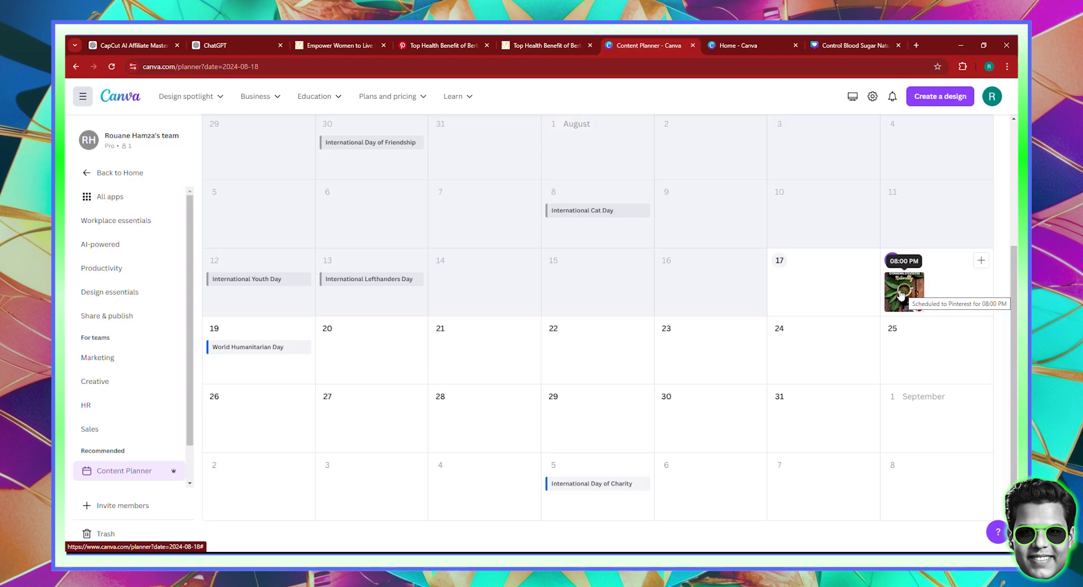
- Leave the Berberine pin and scroll the Pinterest profile's Created pin grid
click(462, 45)
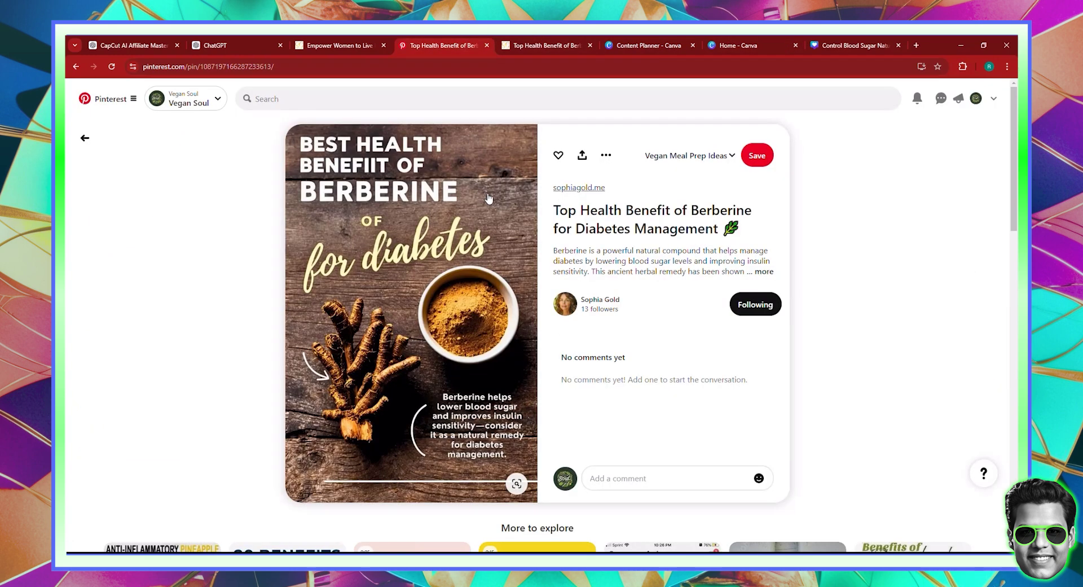
click(85, 137)
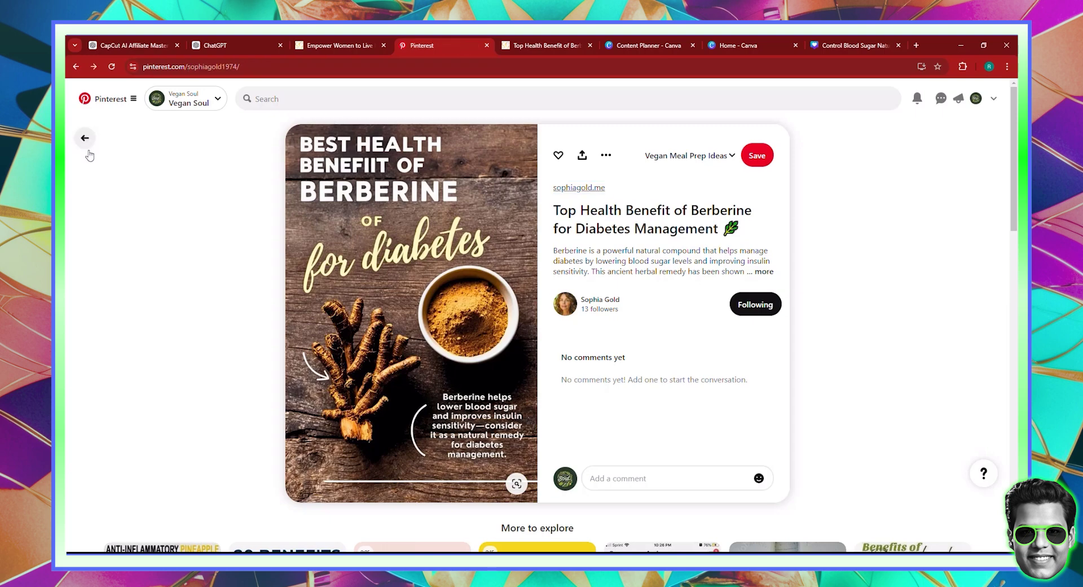
scroll(90, 155, down, 3)
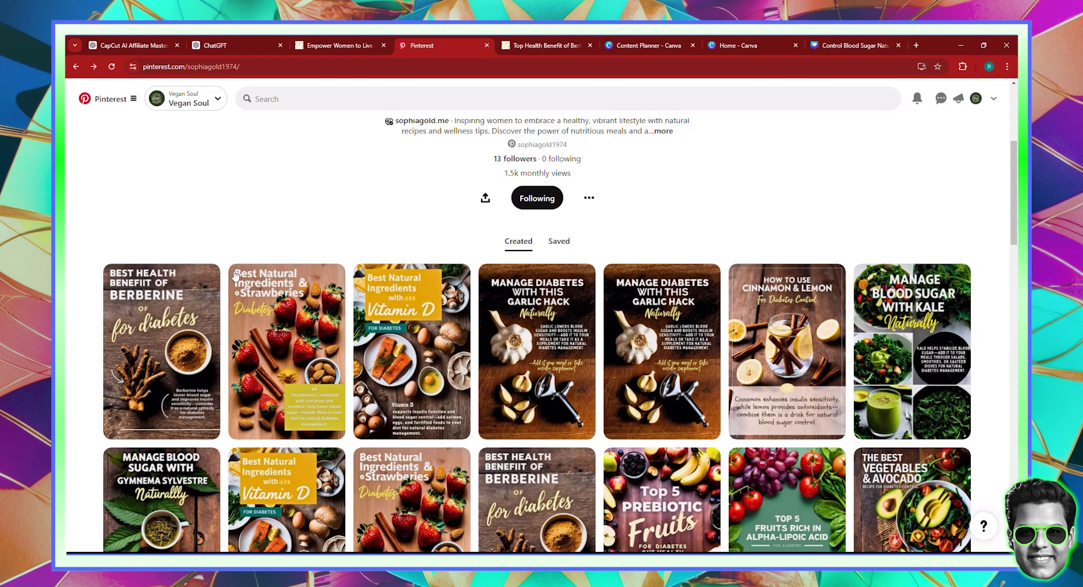
scroll(234, 198, down, 2)
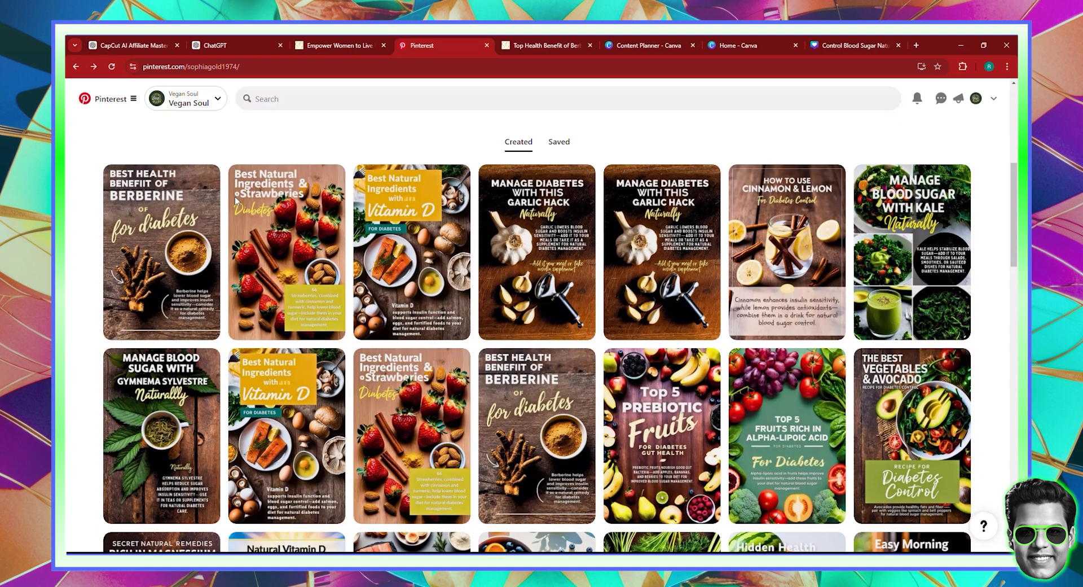
mouse_move(235, 198)
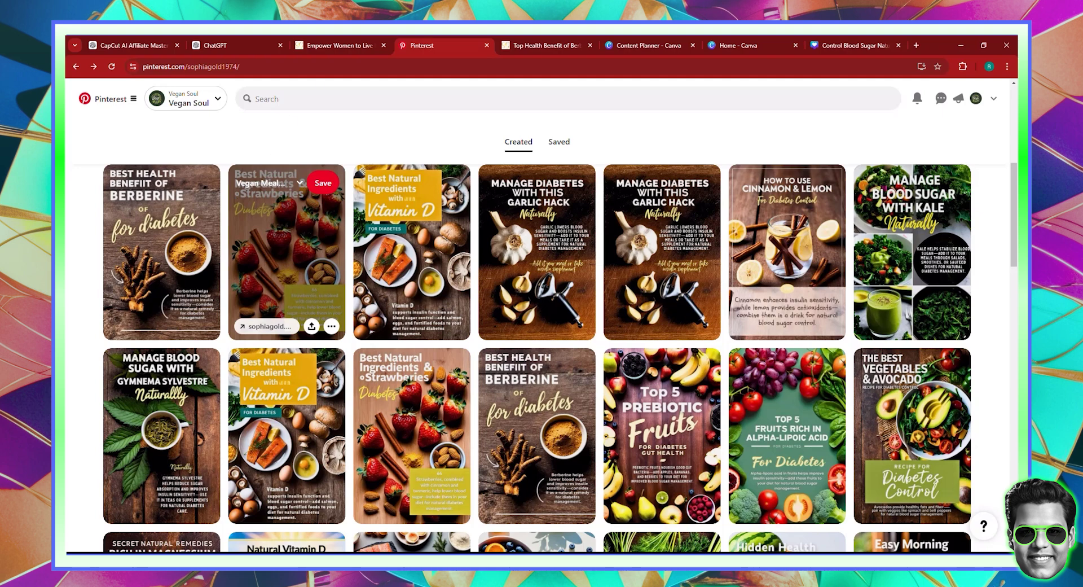
- Start a new Aug 18 post in the Content Planner and scroll through Your projects designs
click(852, 45)
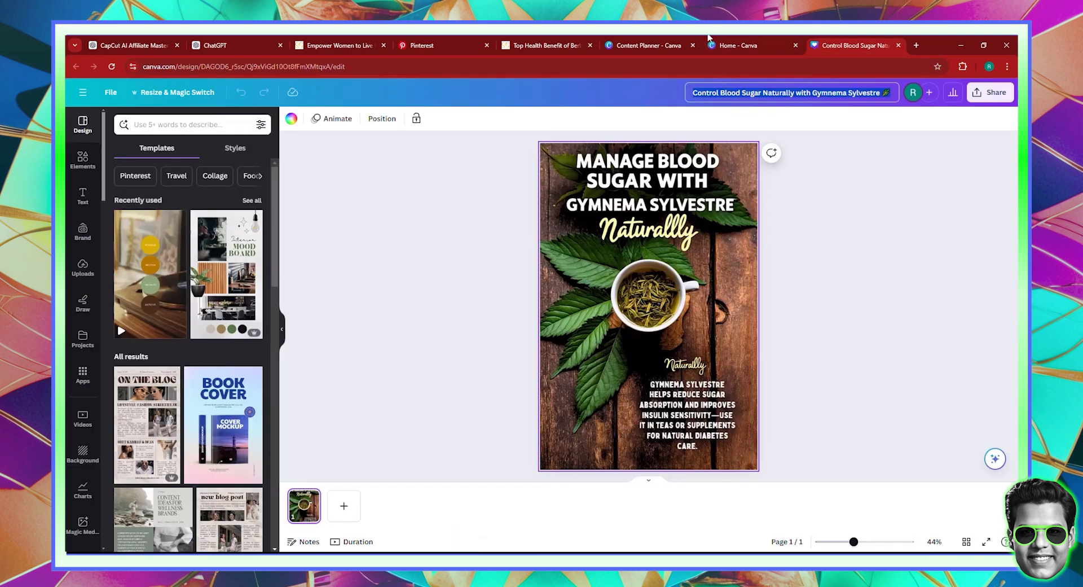
click(649, 45)
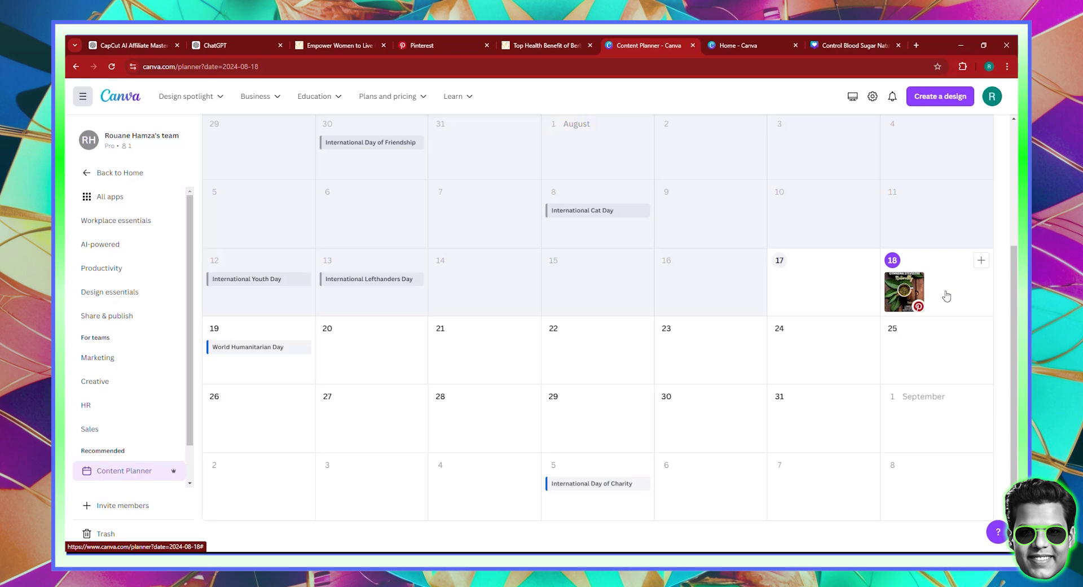
click(982, 261)
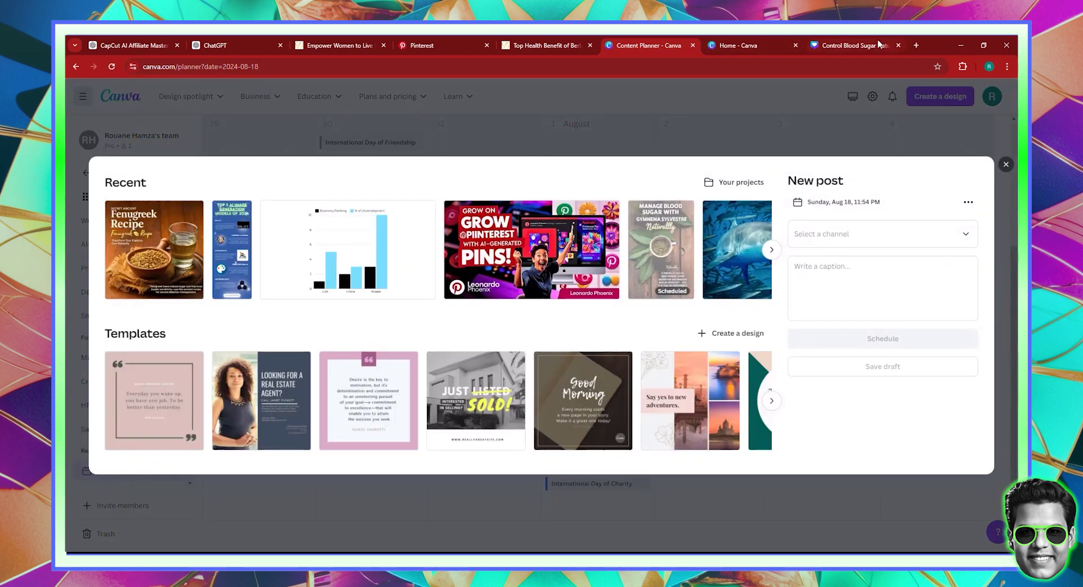
click(735, 182)
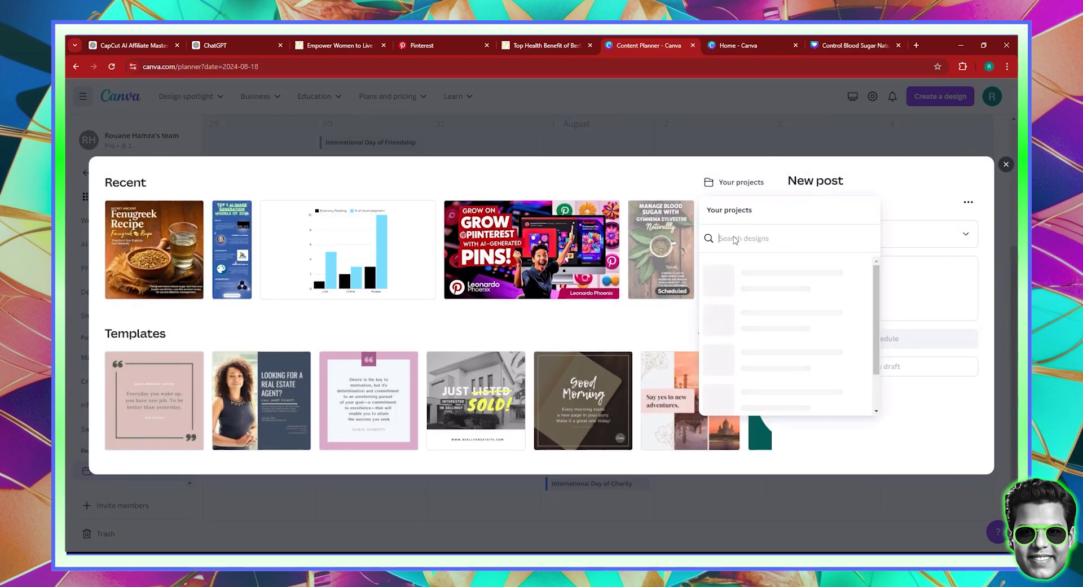
scroll(813, 309, down, 1)
scroll(812, 309, down, 4)
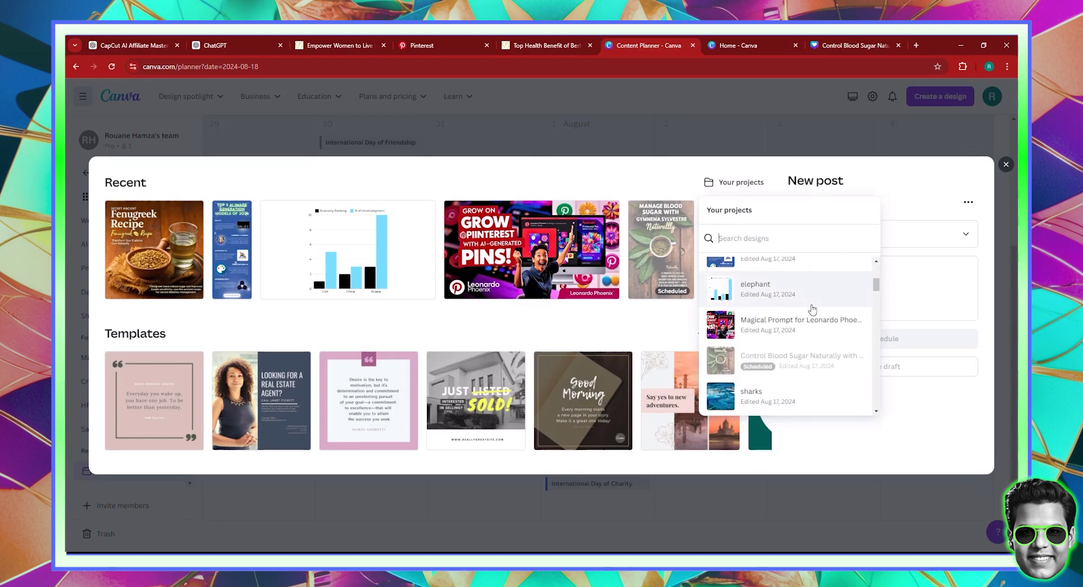
scroll(812, 309, down, 5)
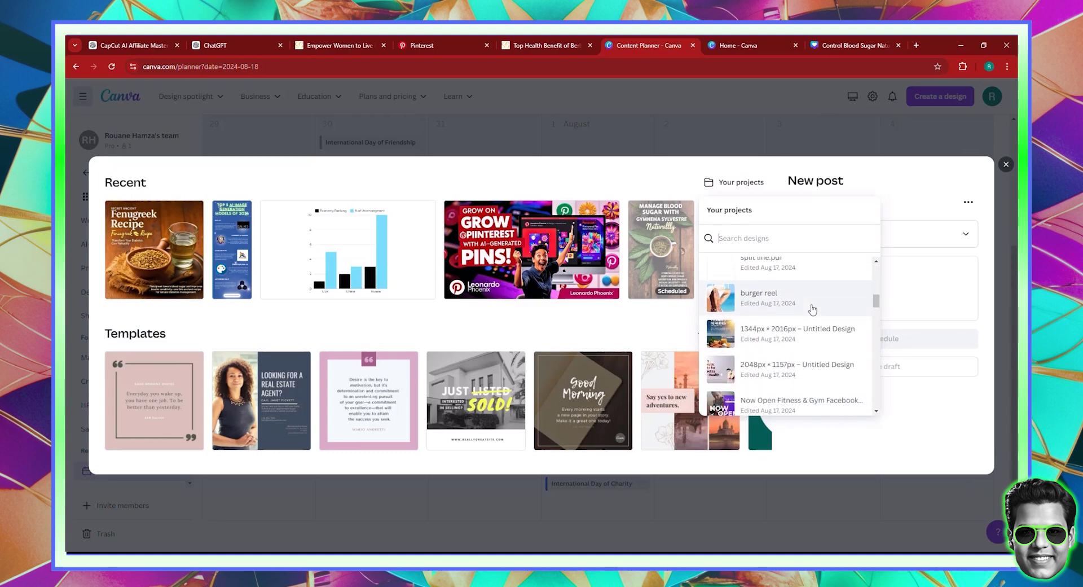
scroll(812, 314, down, 3)
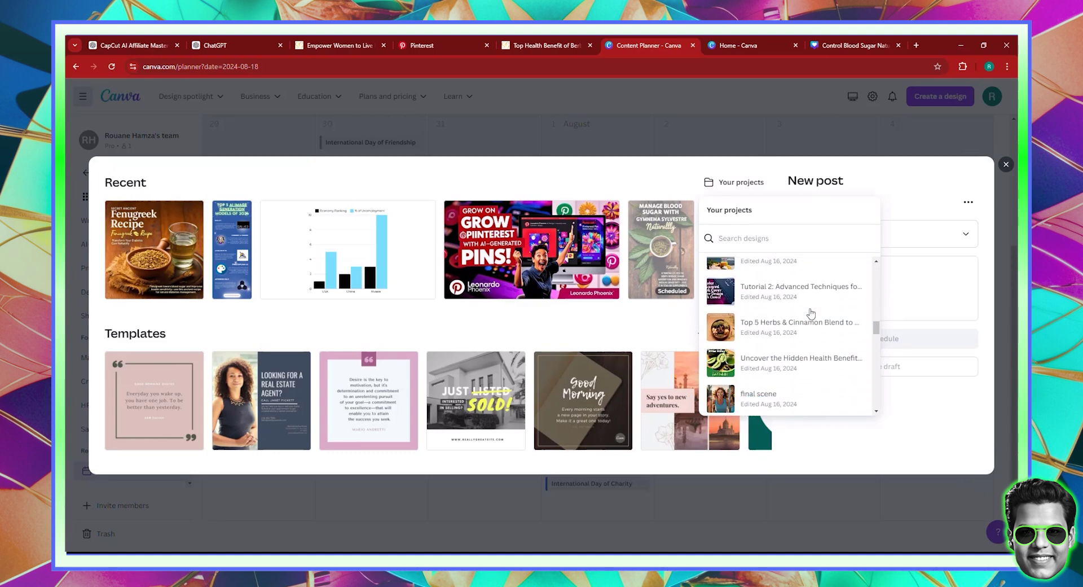
- Attach the Bitter Melon design and post it to the Vegan Snacks & Appetizers board
click(764, 371)
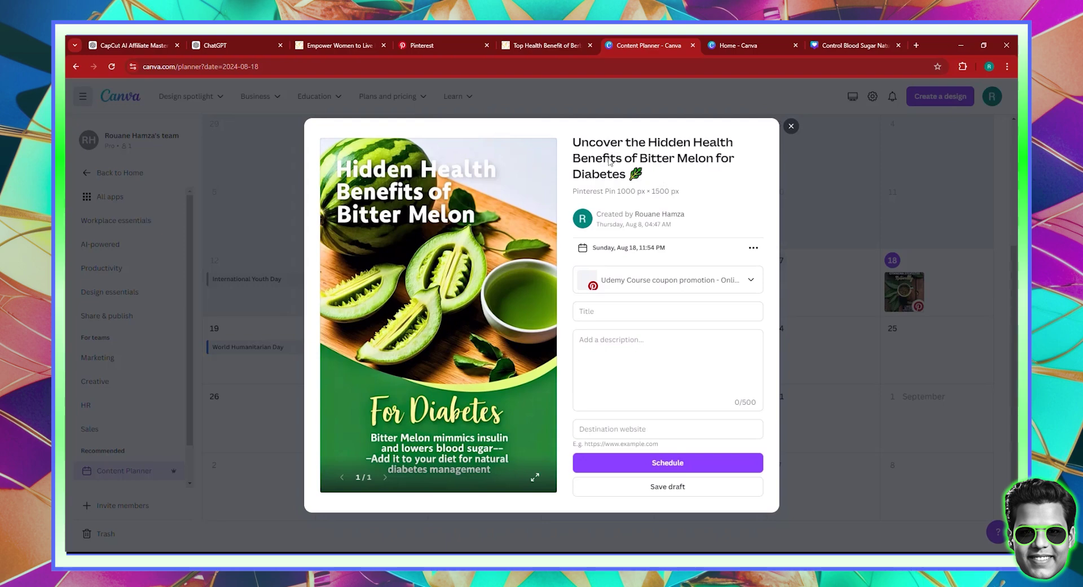
click(653, 289)
click(640, 361)
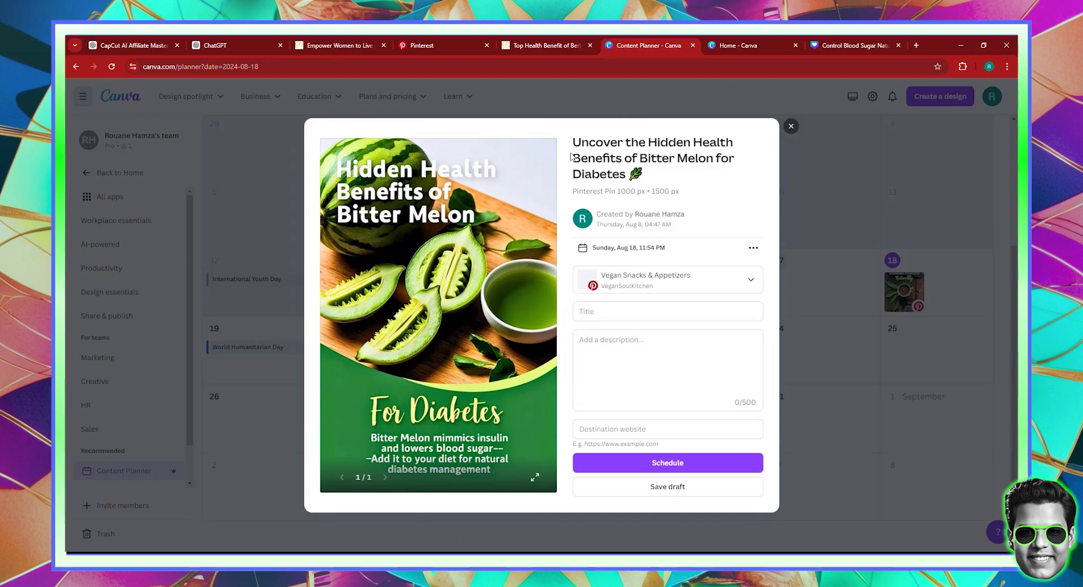
- Paste the bitter melon title into both the pin's Title and Description fields
click(617, 370)
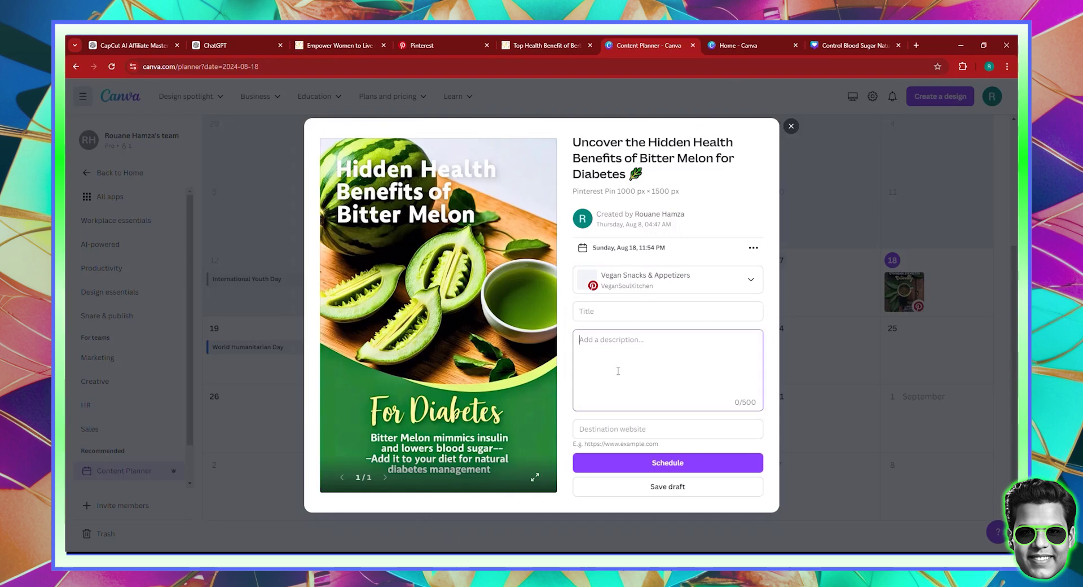
click(635, 427)
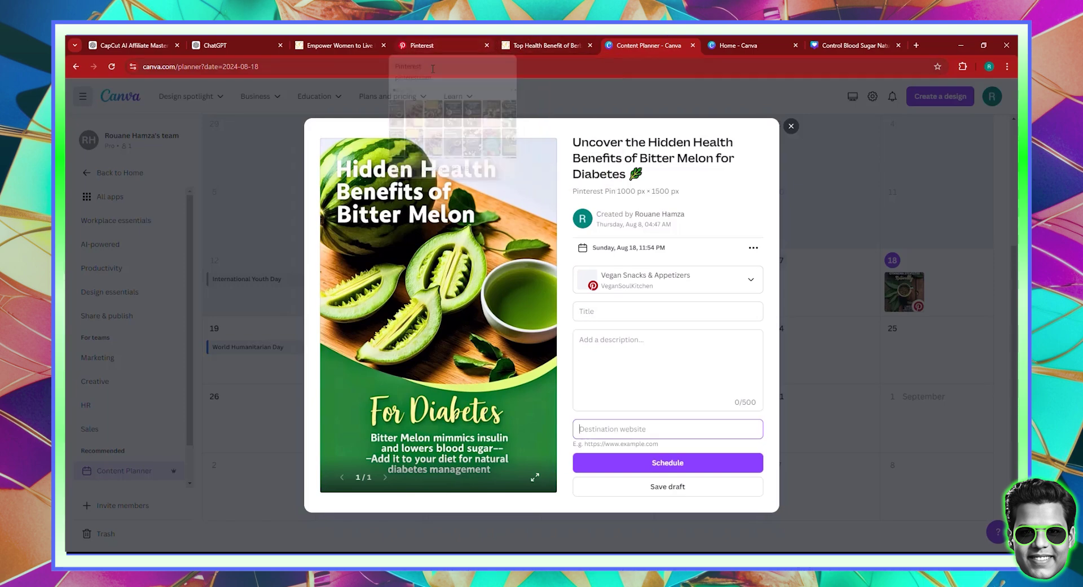
click(668, 311)
text(Uncover the hidden health benefits of bitter melon for diabetes)
key(ctrl+a)
key(Tab)
text(Uncover the hidden health benefits of bitter melon for diabetes)
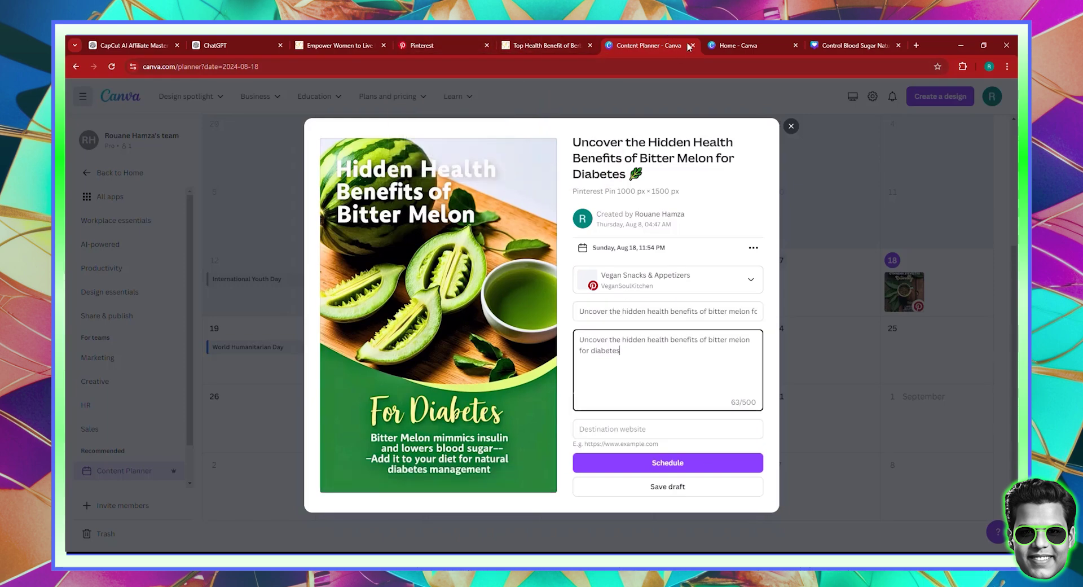
click(578, 40)
- From the Diabetes Management Tips listing, open the 'Manage Blood Sugar Naturally with Kale' post and copy its web address
click(725, 116)
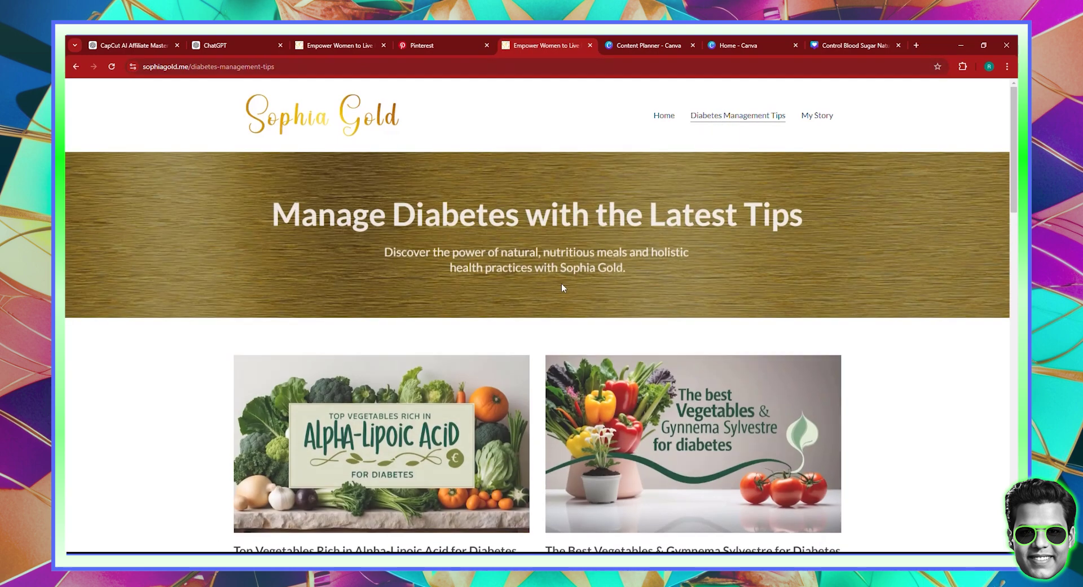
scroll(856, 322, down, 10)
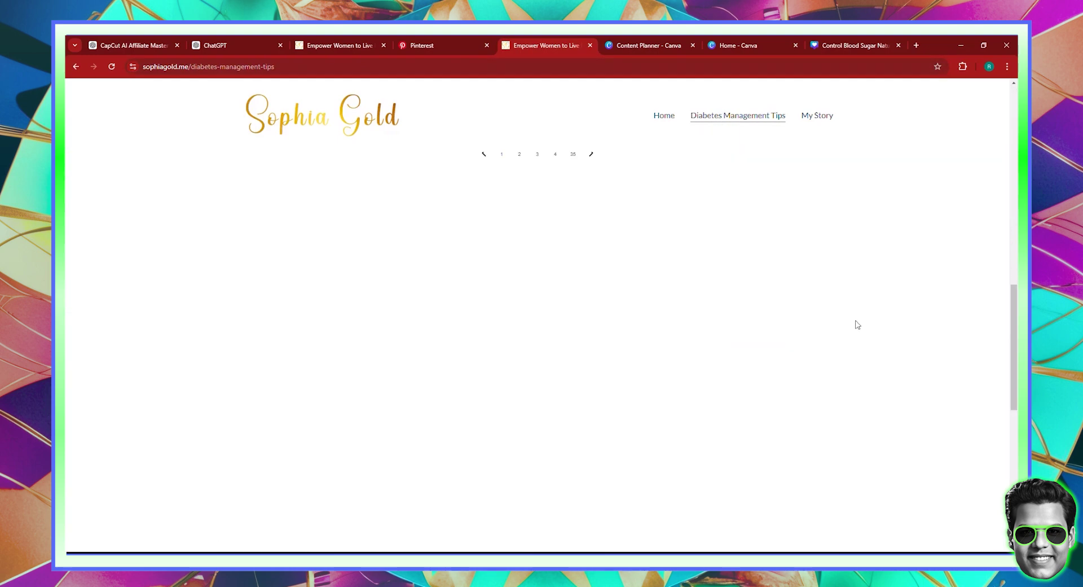
scroll(783, 283, up, 8)
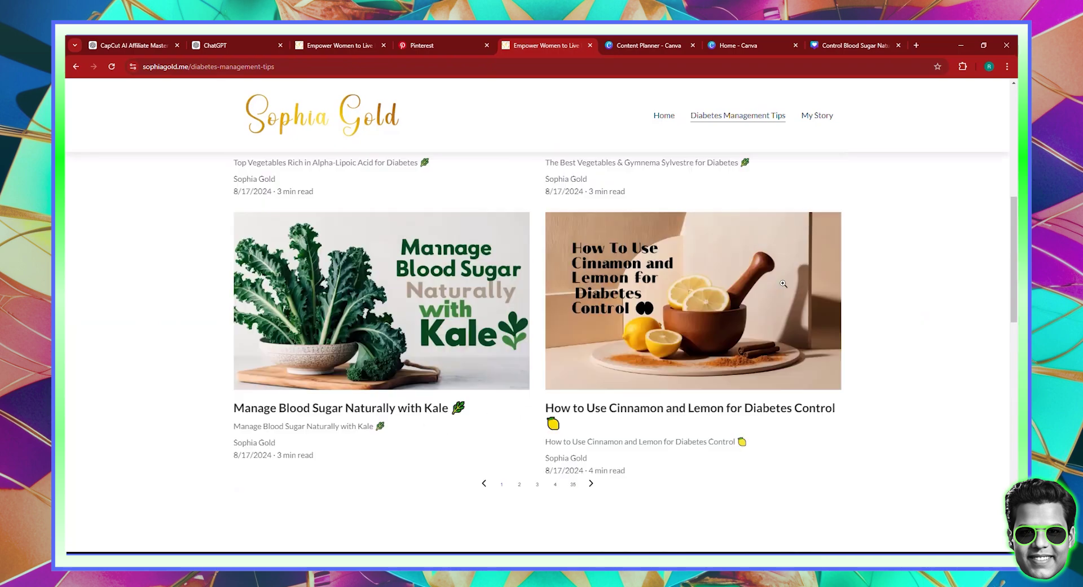
click(407, 424)
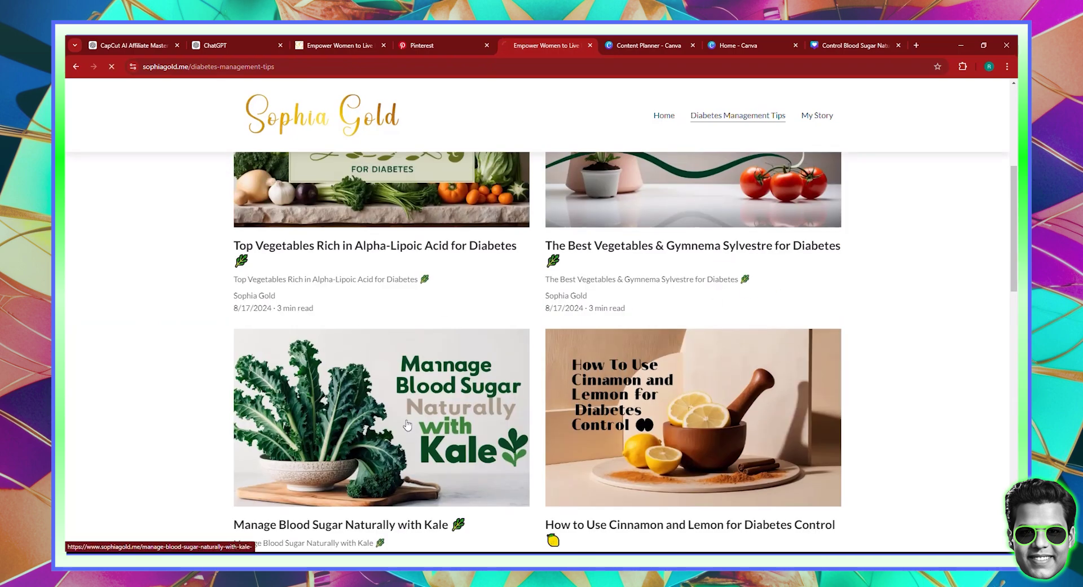
right_click(225, 66)
click(237, 152)
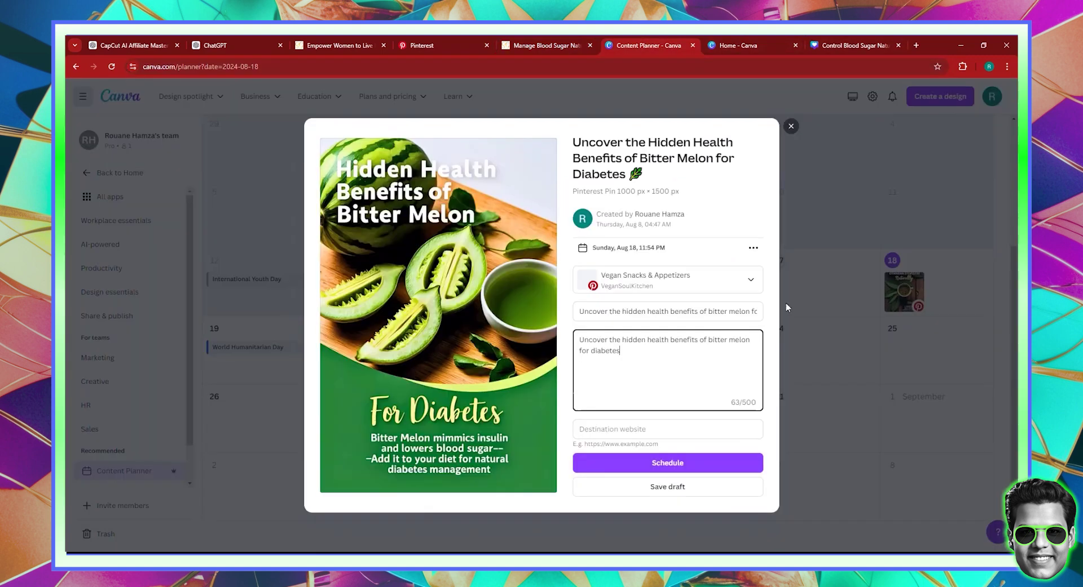
- Paste the Kale post address as the Bitter Melon pin's destination website and schedule it for Aug 18, 11:54 PM
click(646, 45)
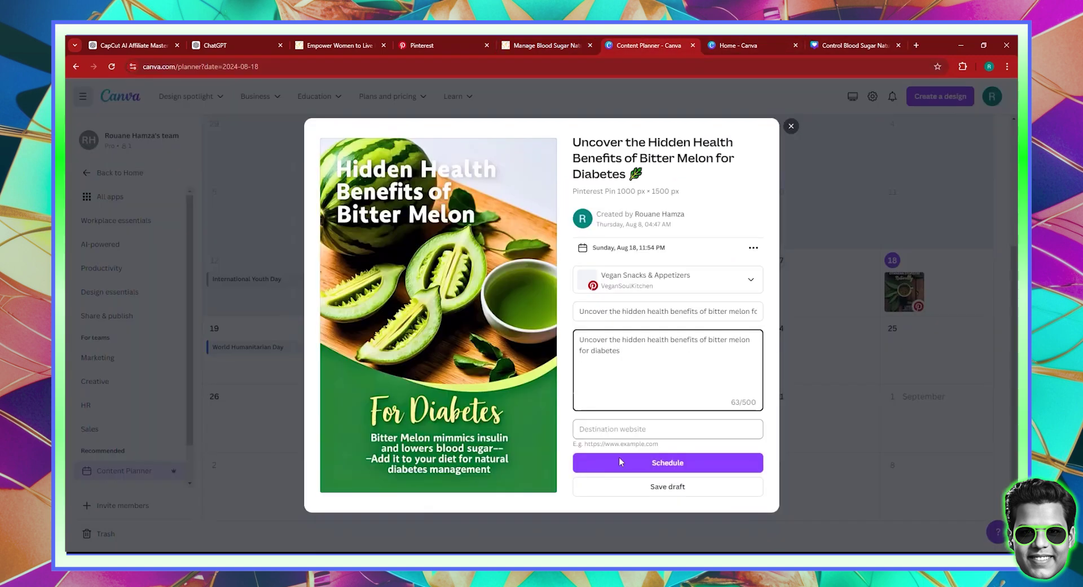
click(602, 430)
key(ctrl+v)
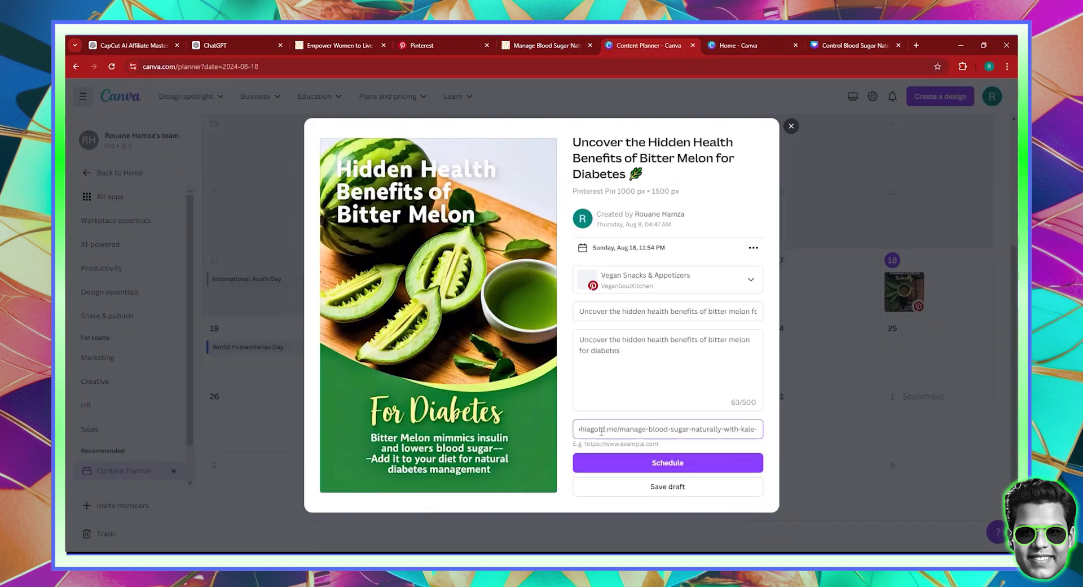
click(637, 468)
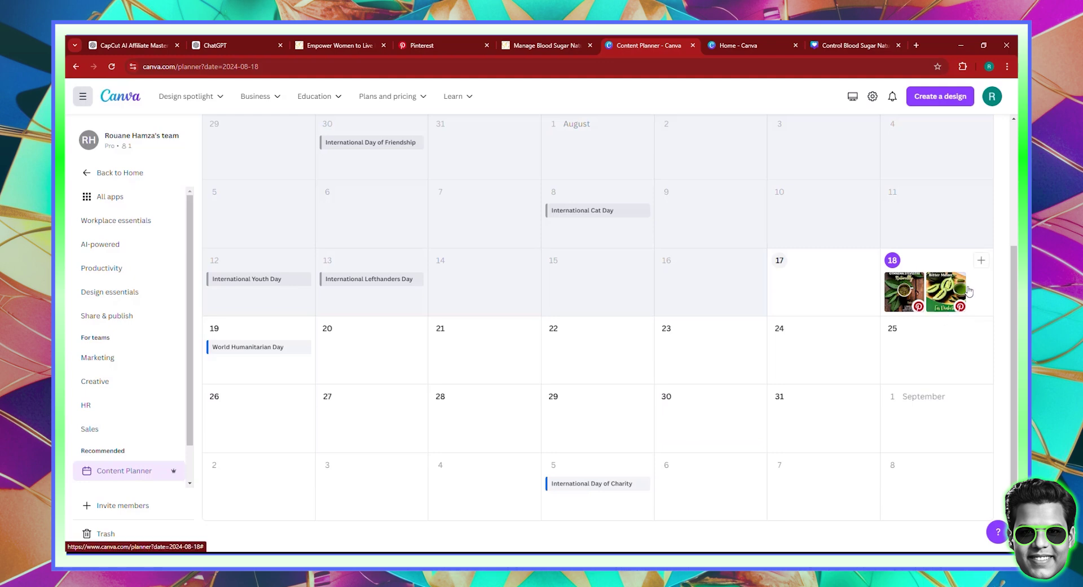
mouse_move(947, 288)
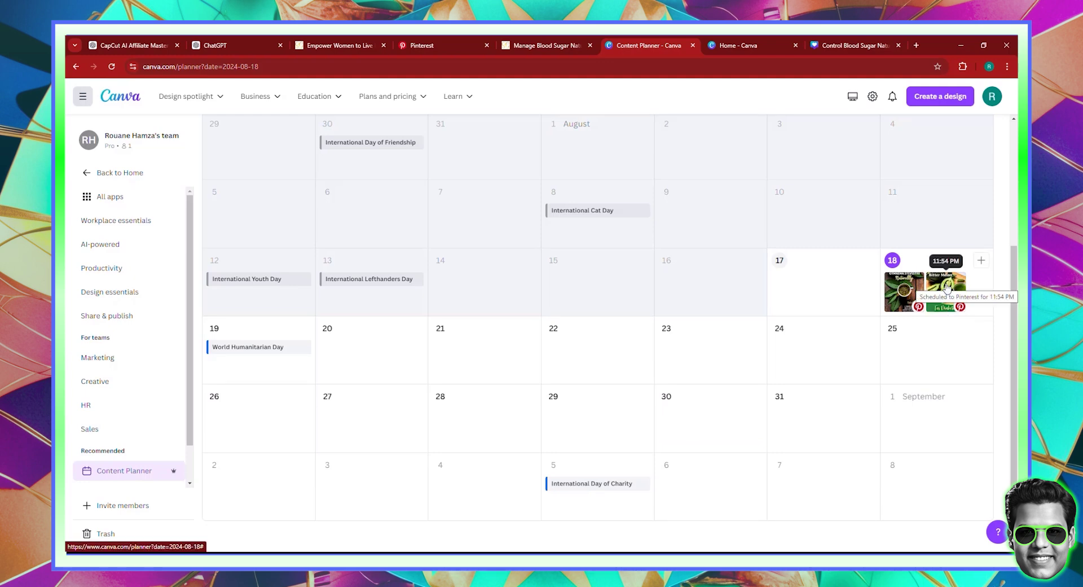
- Delete the Bitter Melon and Gymnema Sylvestre pins from Sunday, Aug 18
click(946, 295)
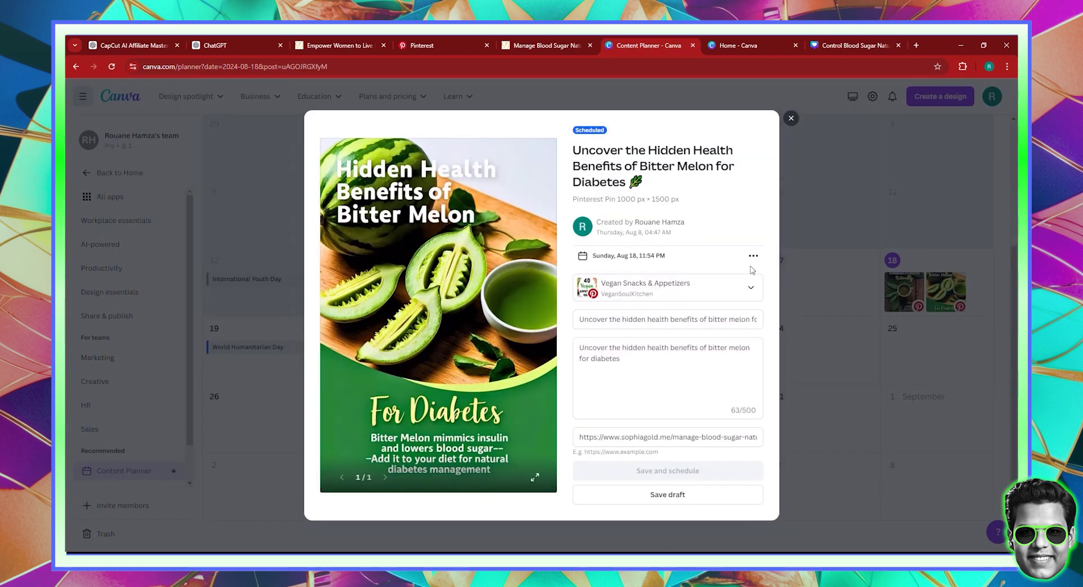
click(753, 256)
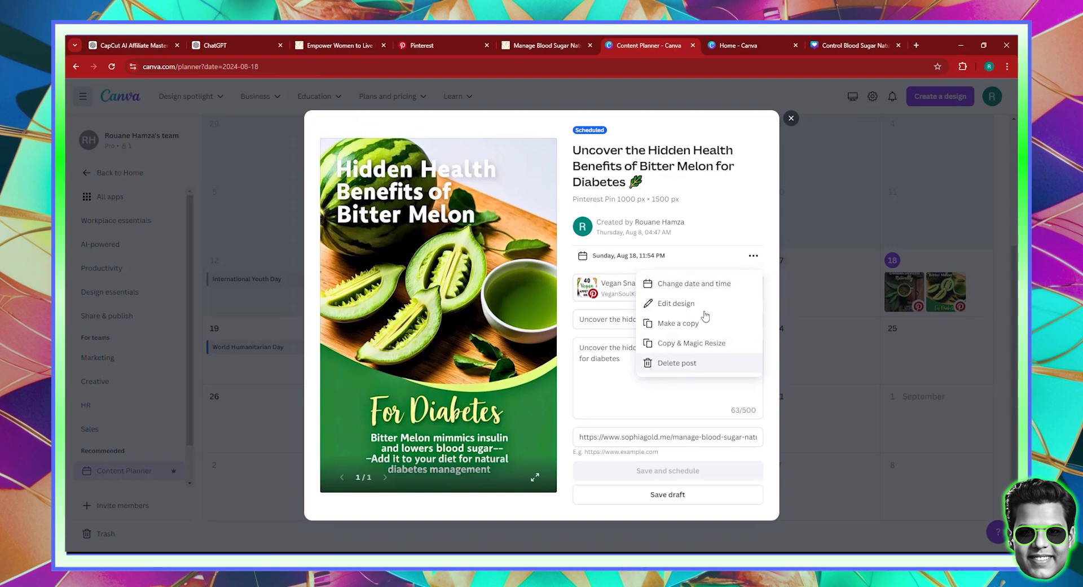
click(677, 363)
click(904, 292)
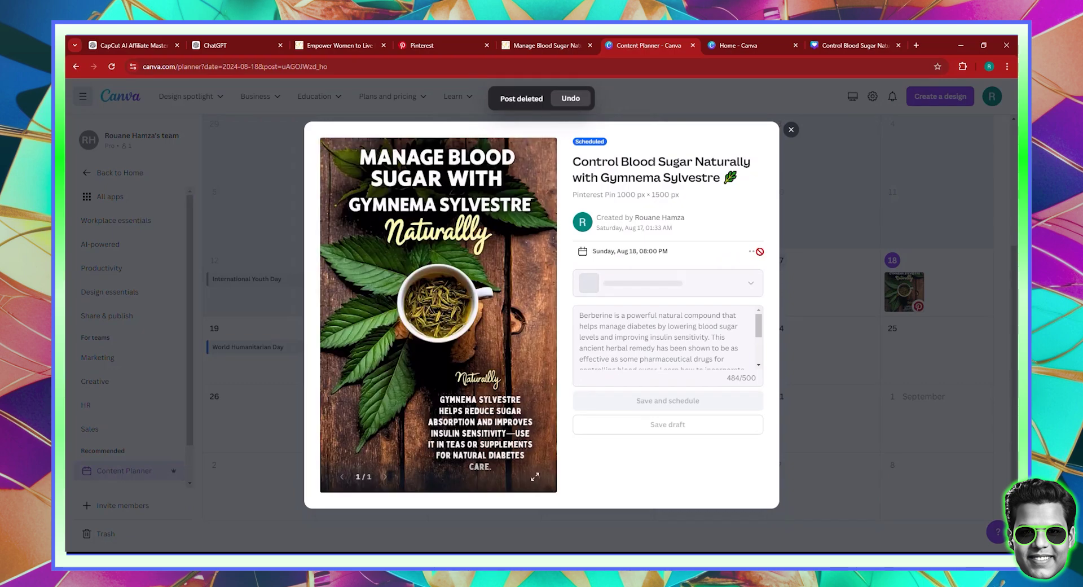
click(754, 248)
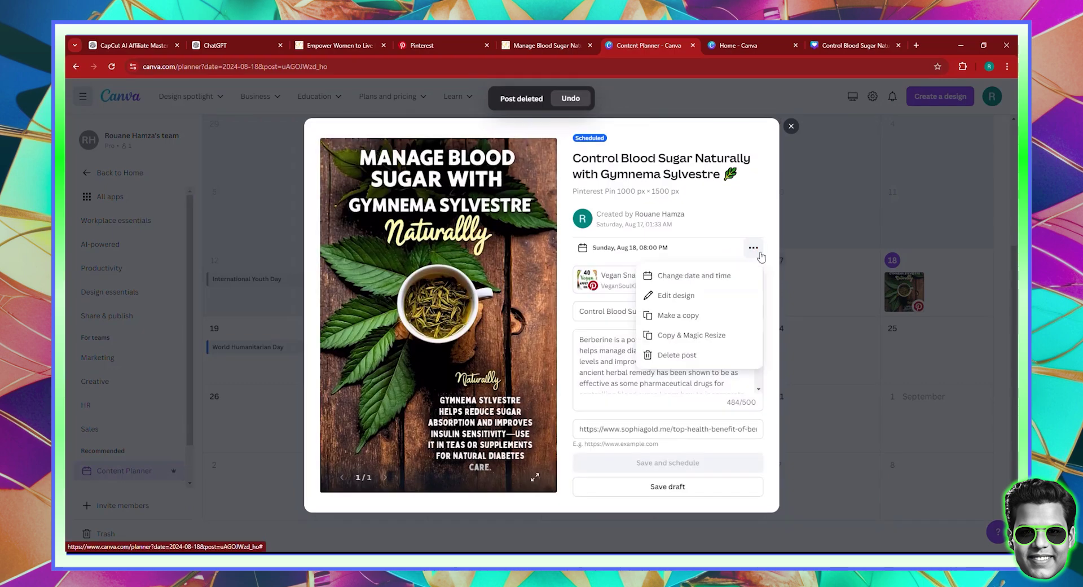
click(674, 355)
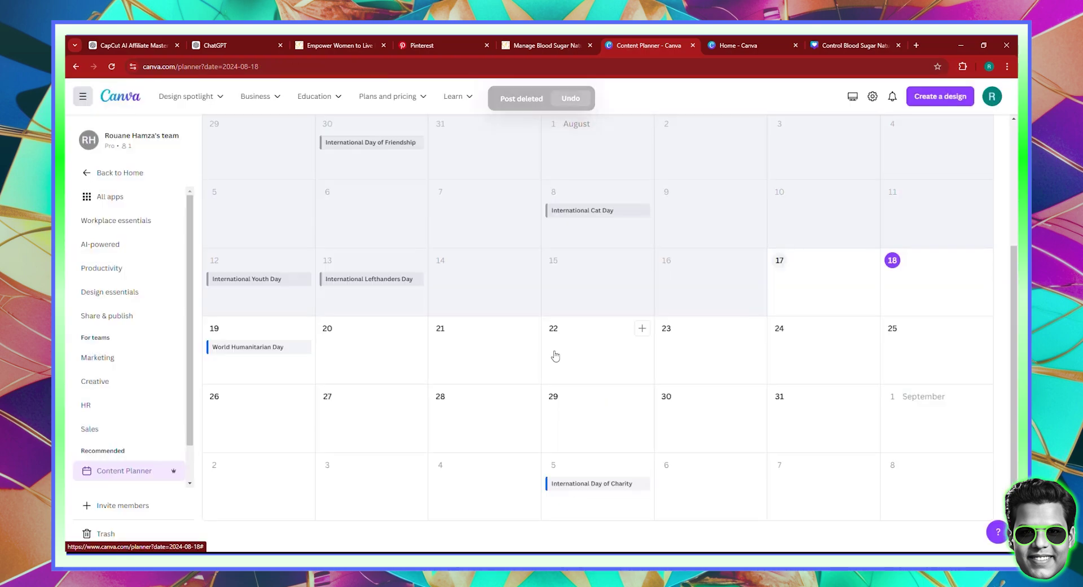
scroll(586, 382, up, 3)
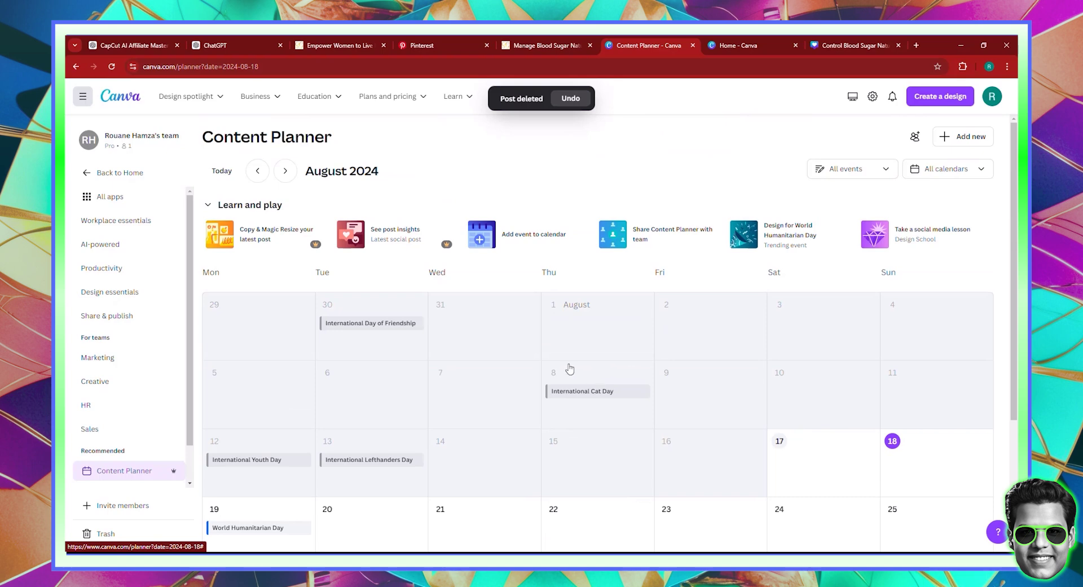
- Page the planner calendar ahead to October 2024, then back to September 2024
click(284, 171)
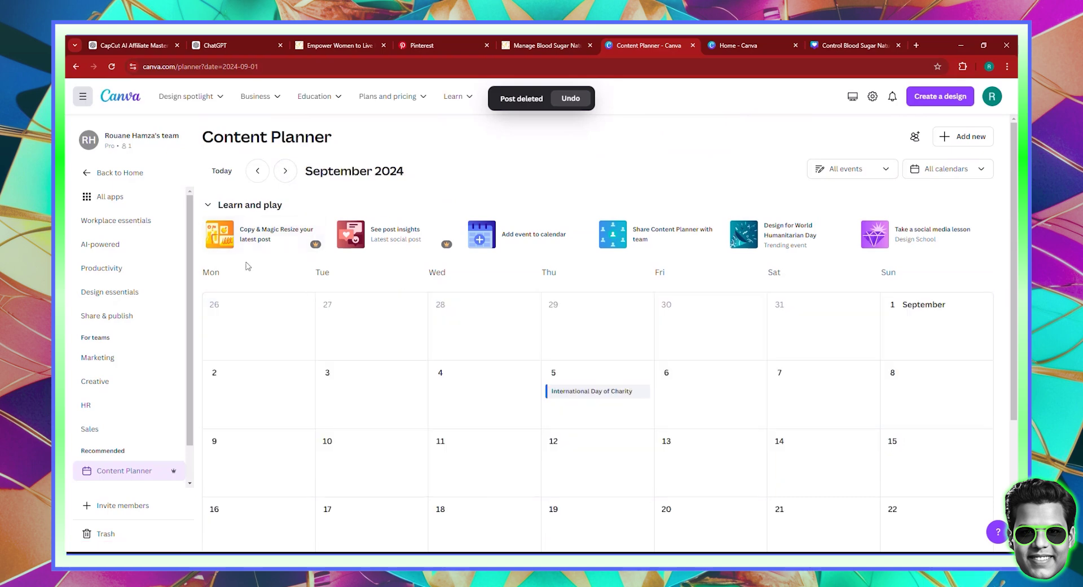
scroll(806, 403, down, 3)
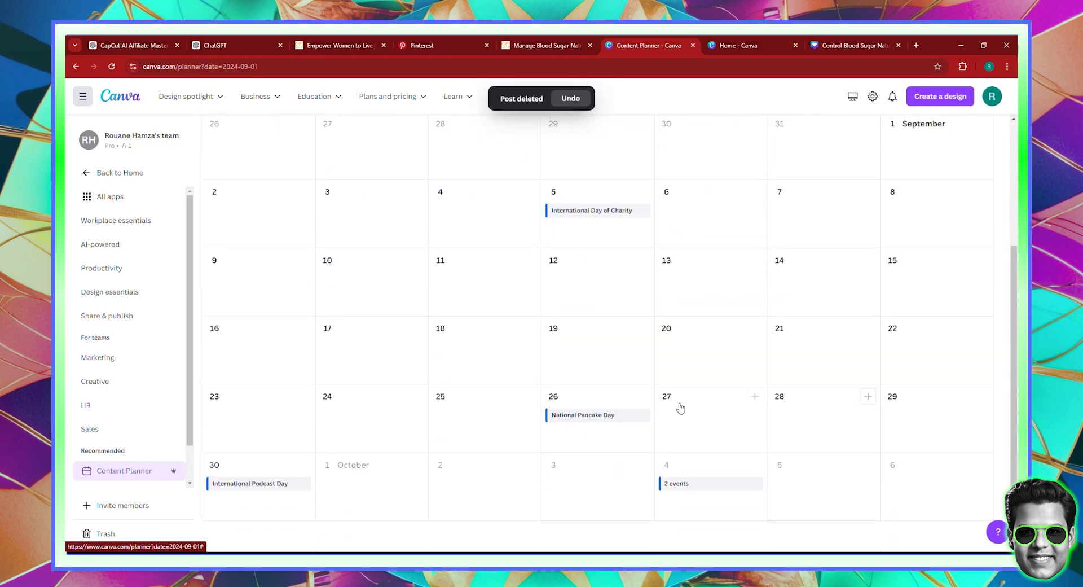
scroll(681, 407, up, 3)
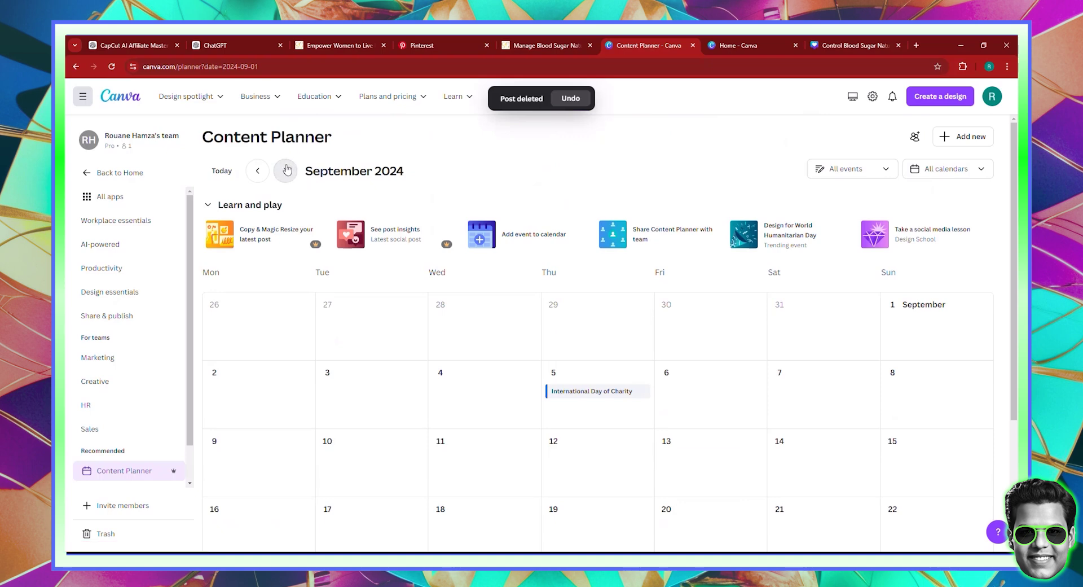
click(285, 170)
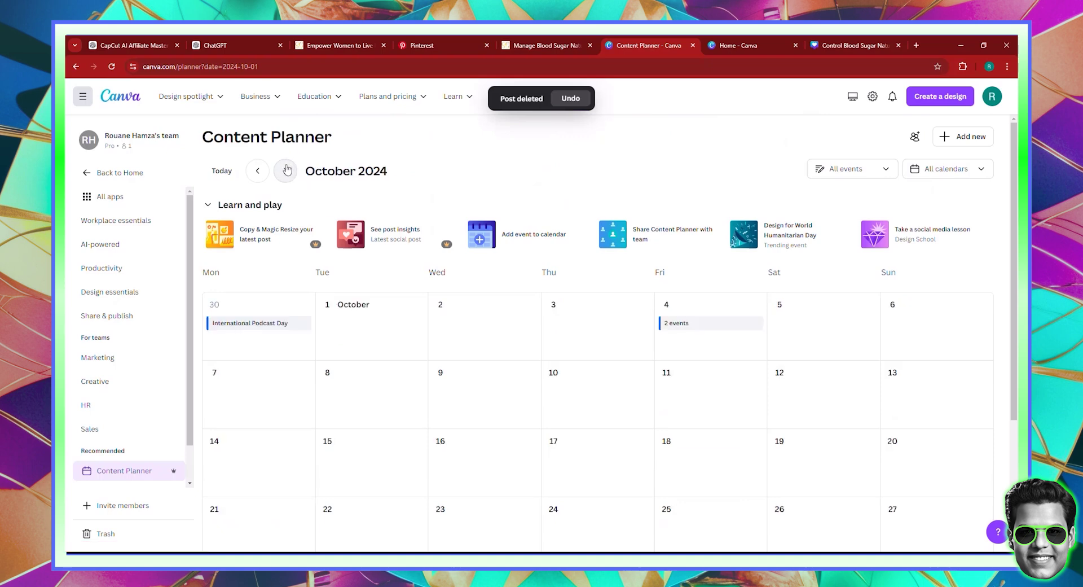
click(254, 178)
click(253, 178)
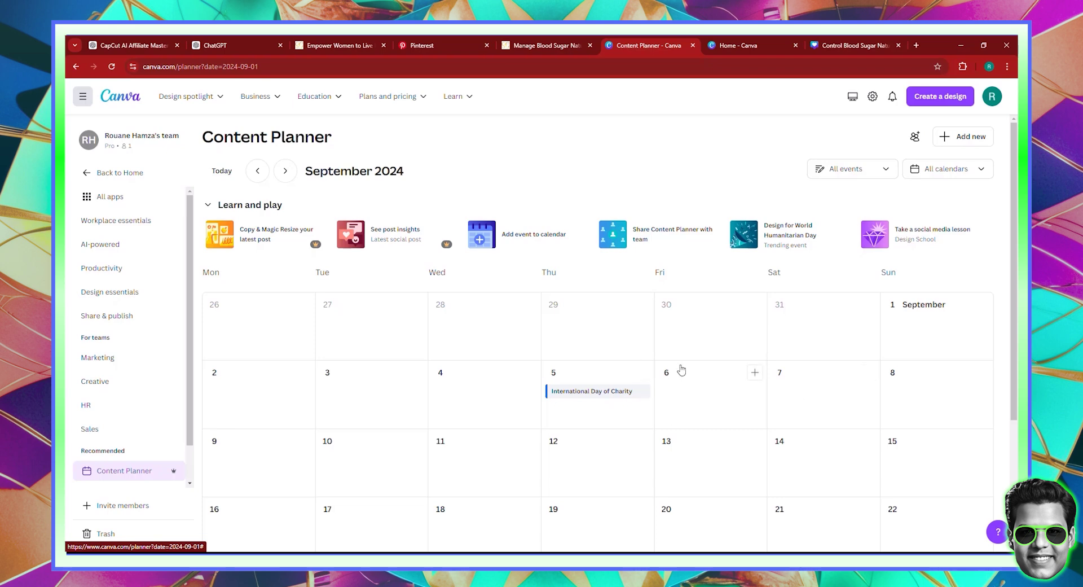
- Step the planner calendar back from September to August 2024, now free of scheduled pins
scroll(679, 370, down, 3)
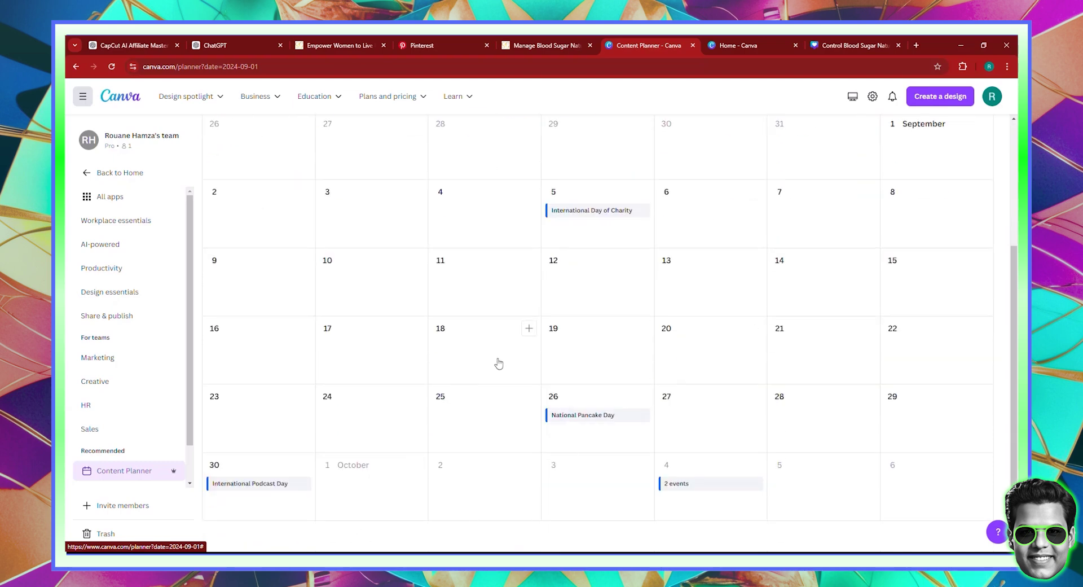
scroll(504, 416, up, 3)
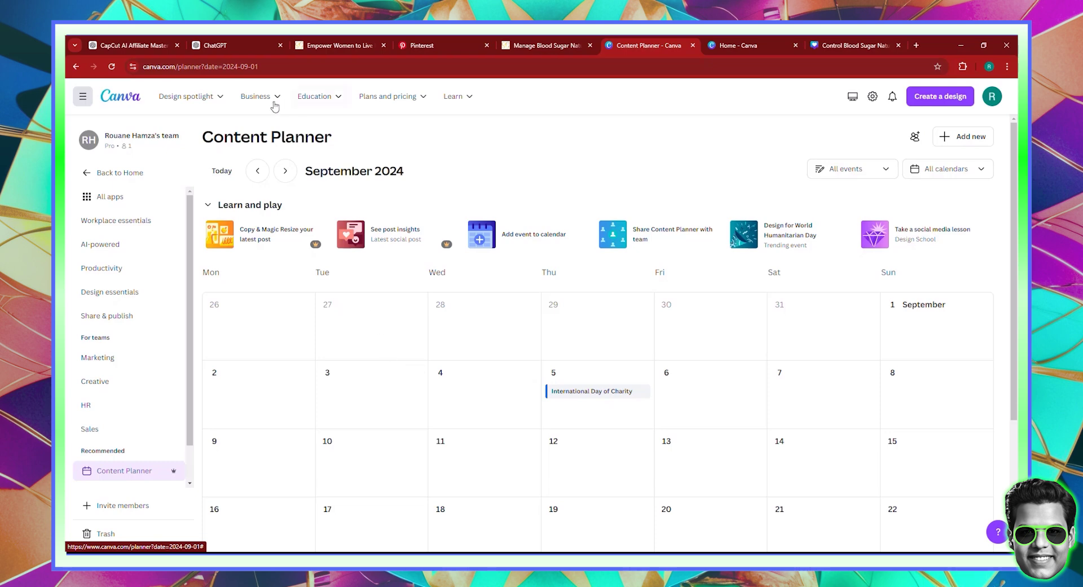
click(257, 171)
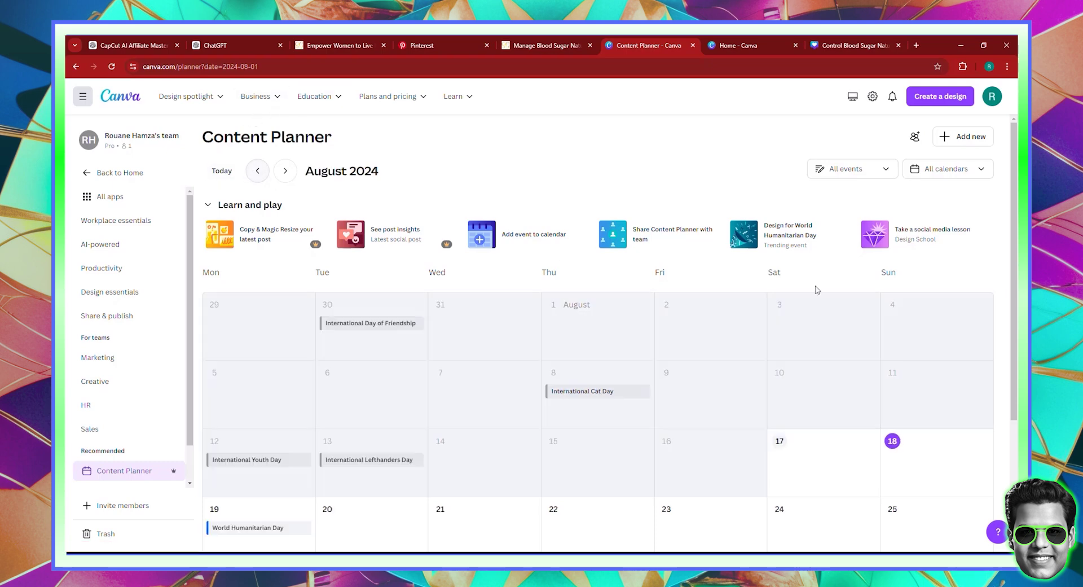